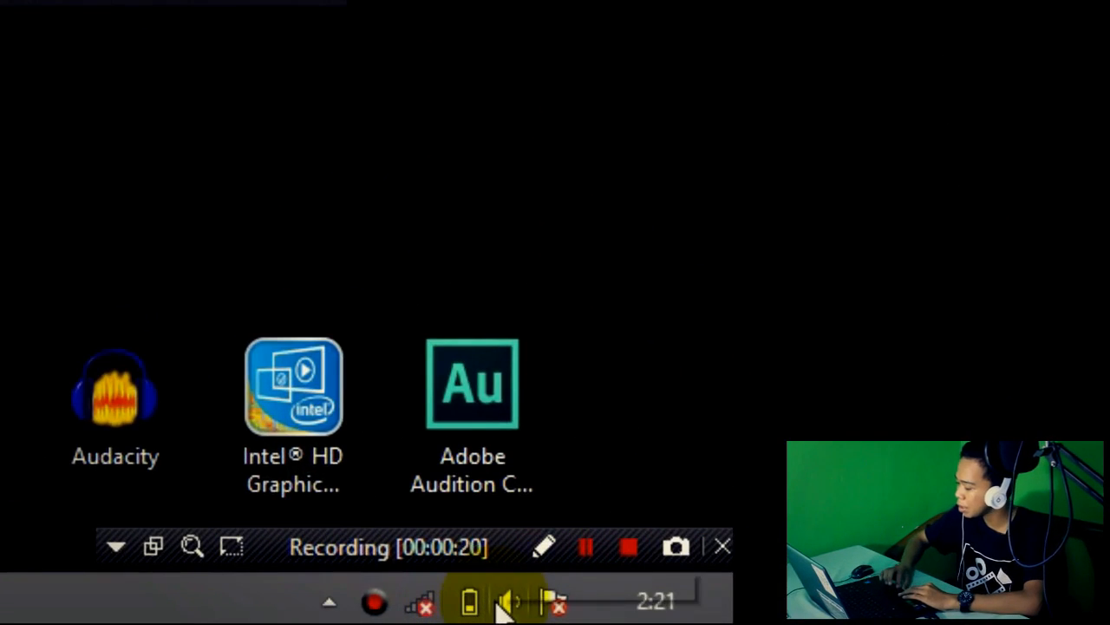
- Open the Windows recording devices and look over the recording and playback device lists
right_click(505, 608)
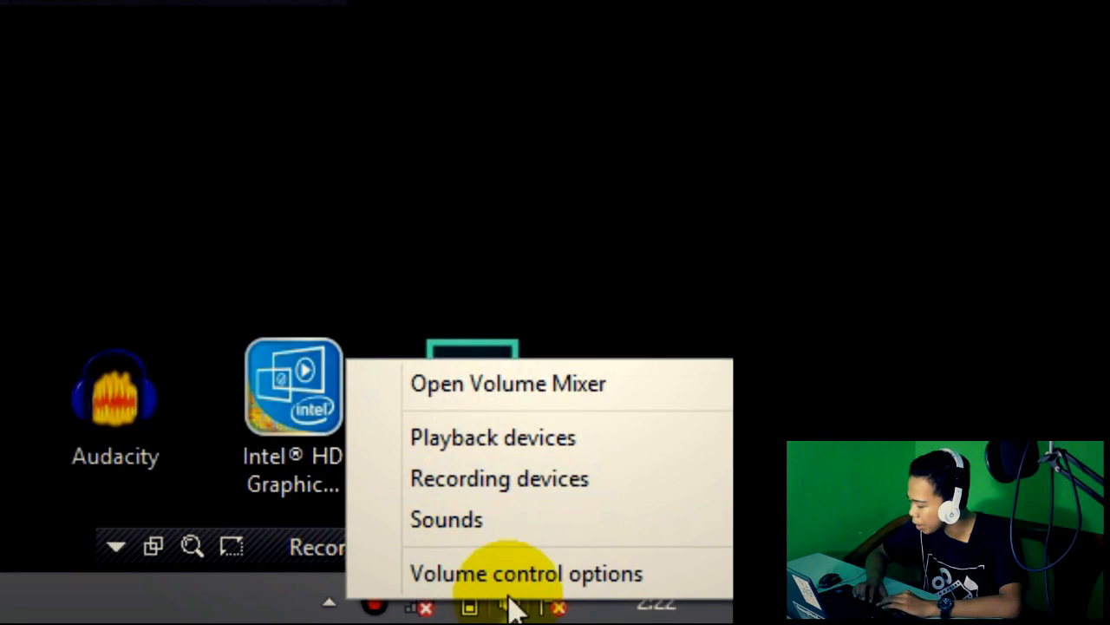
click(462, 495)
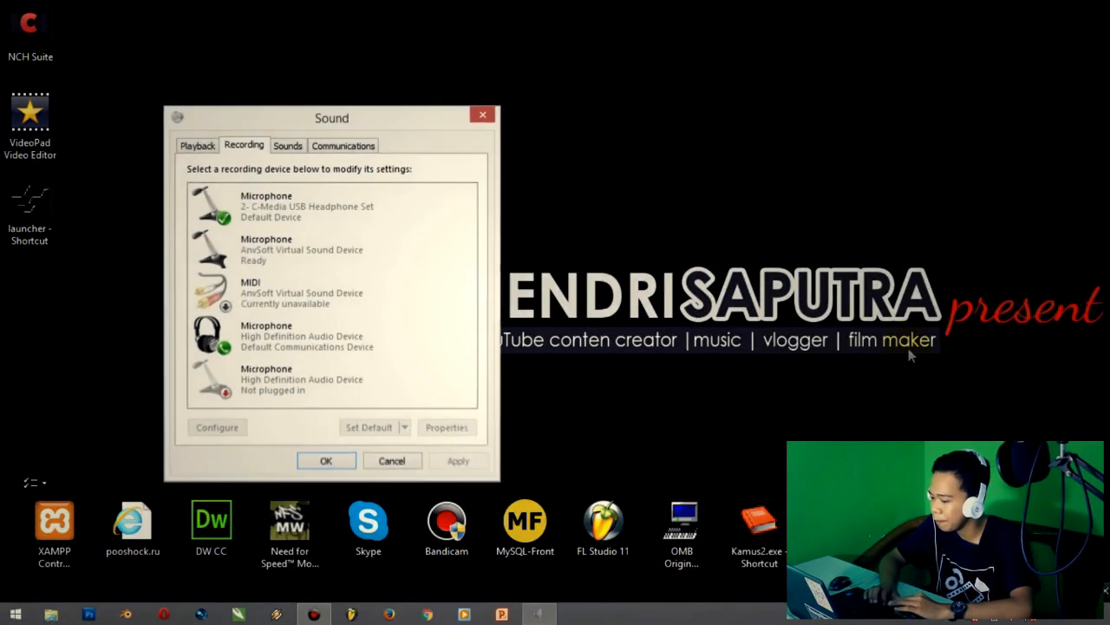
click(274, 222)
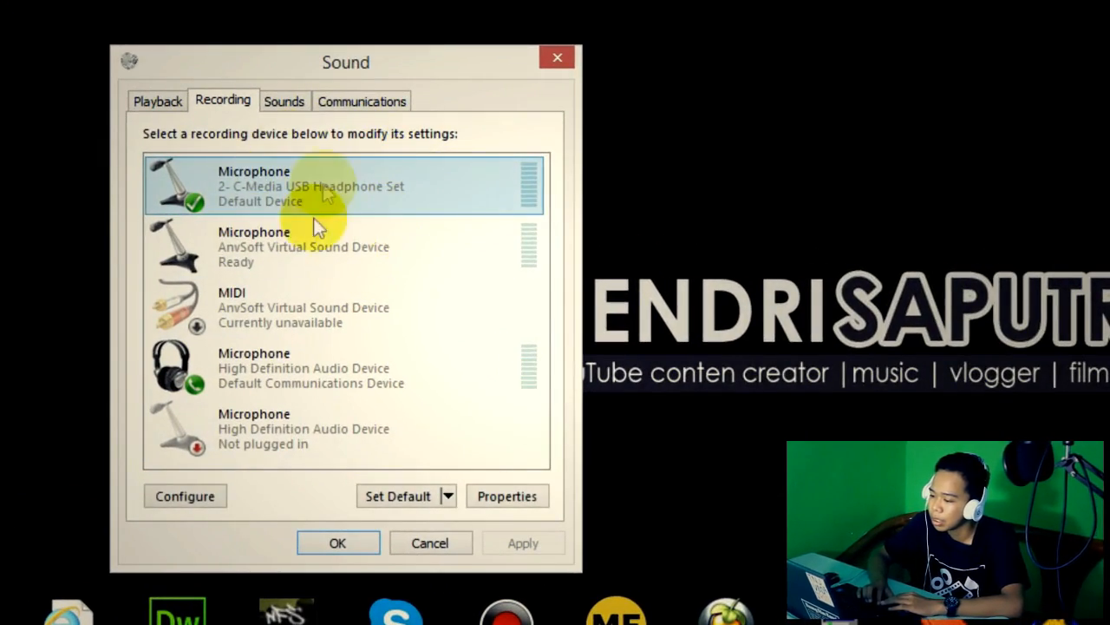
click(165, 105)
click(227, 103)
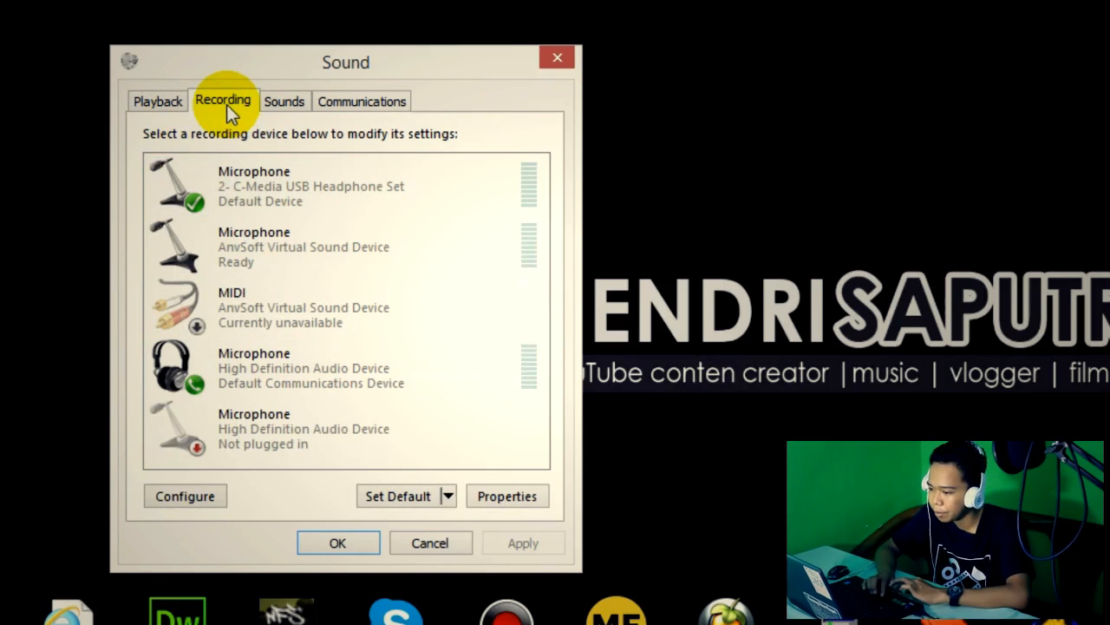
- Check the default format in the C-Media USB microphone's advanced properties, then close them and decline the online help page
click(378, 209)
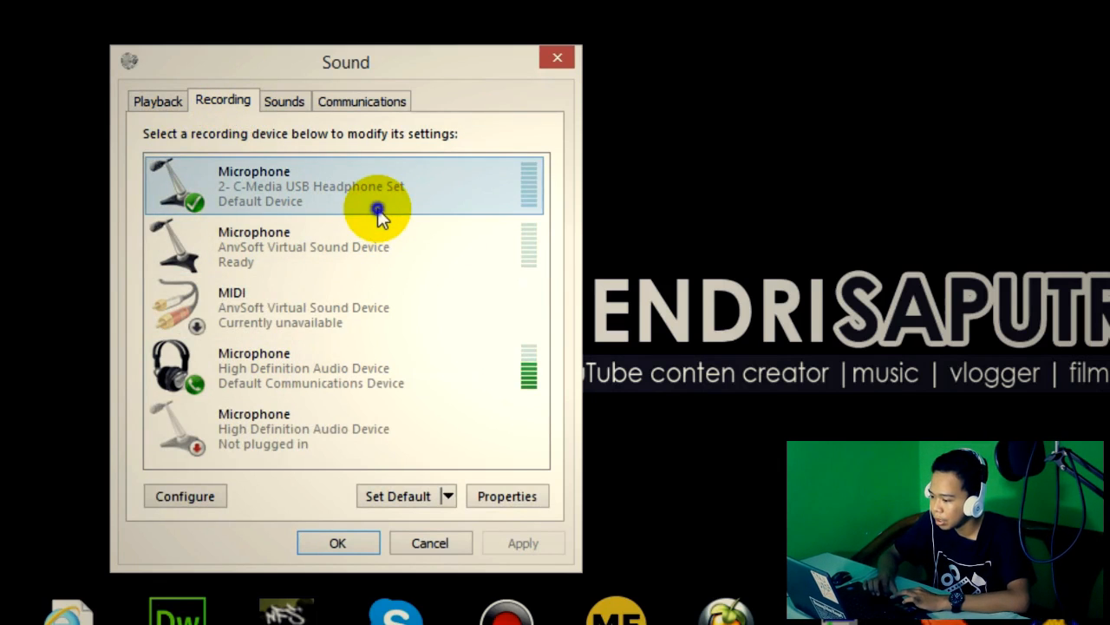
right_click(378, 208)
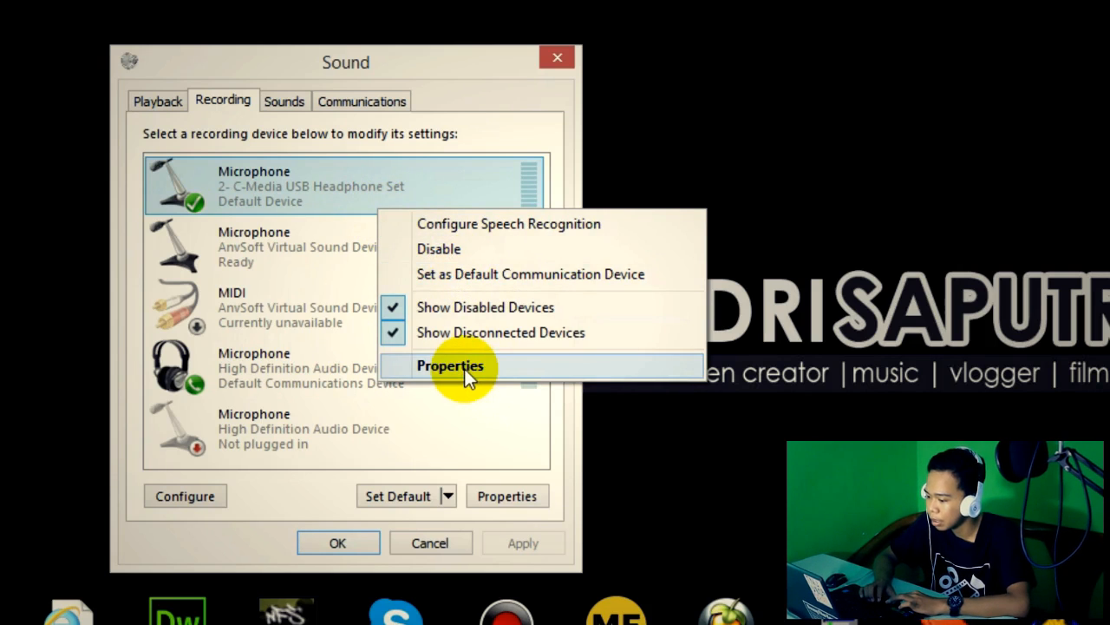
click(464, 368)
click(403, 192)
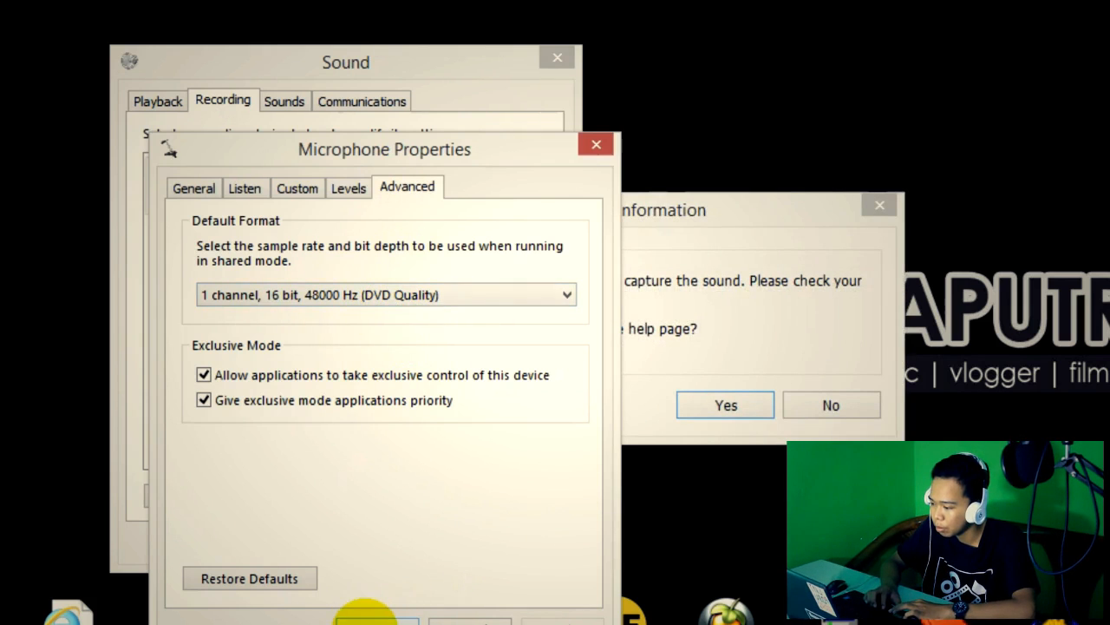
click(375, 619)
click(659, 224)
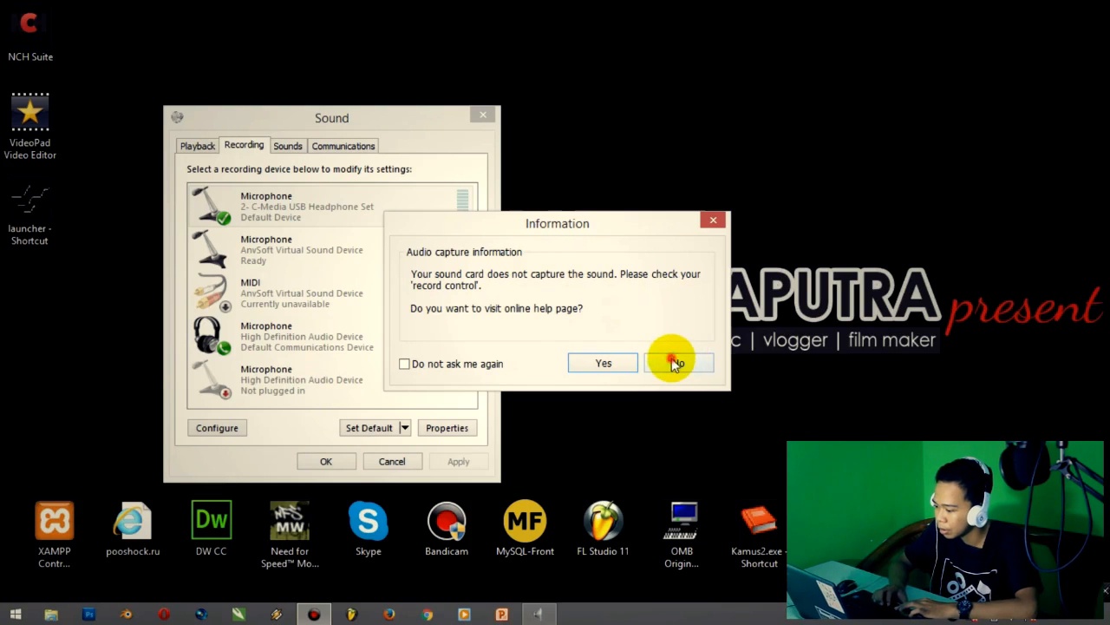
click(824, 403)
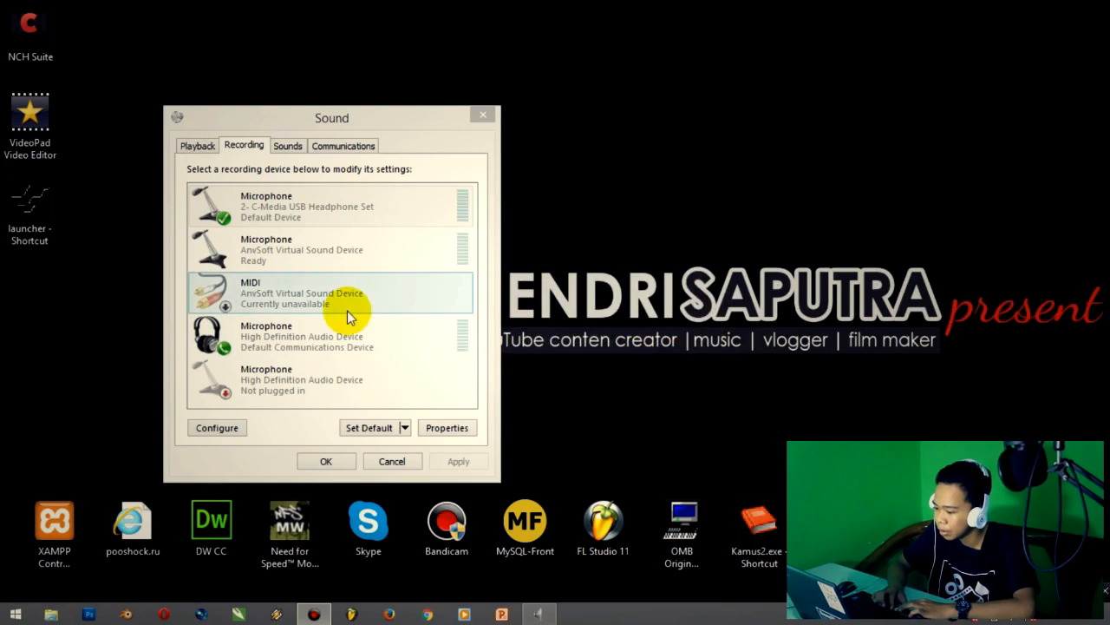
- Compare the C-Media USB Headphone Set microphone with the headphones and C-Media speakers in the playback devices
click(305, 214)
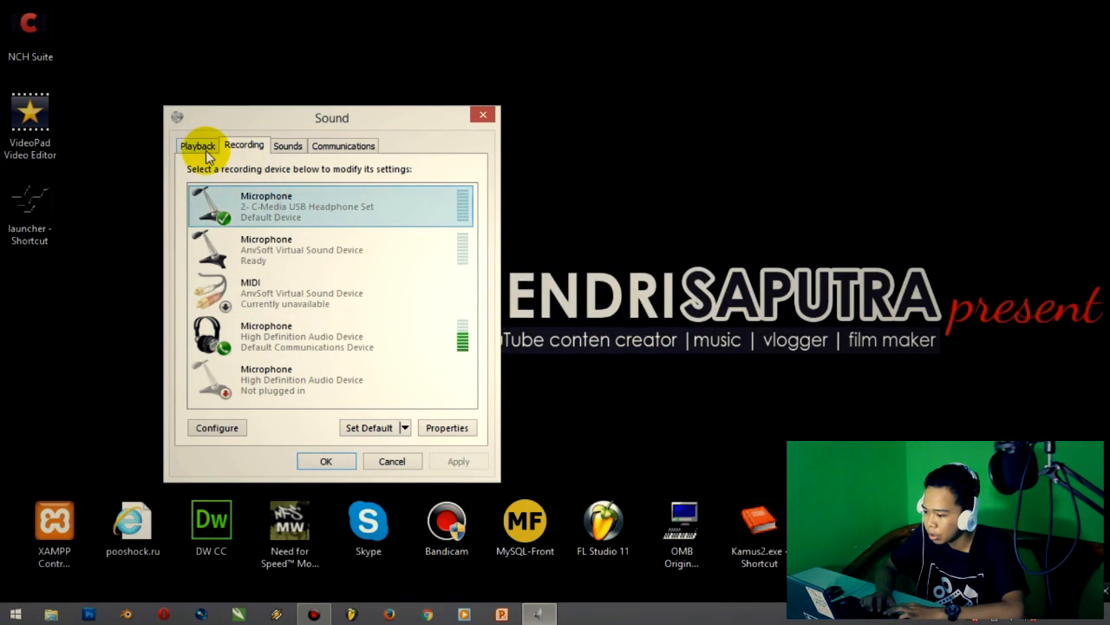
click(199, 147)
click(260, 342)
click(260, 345)
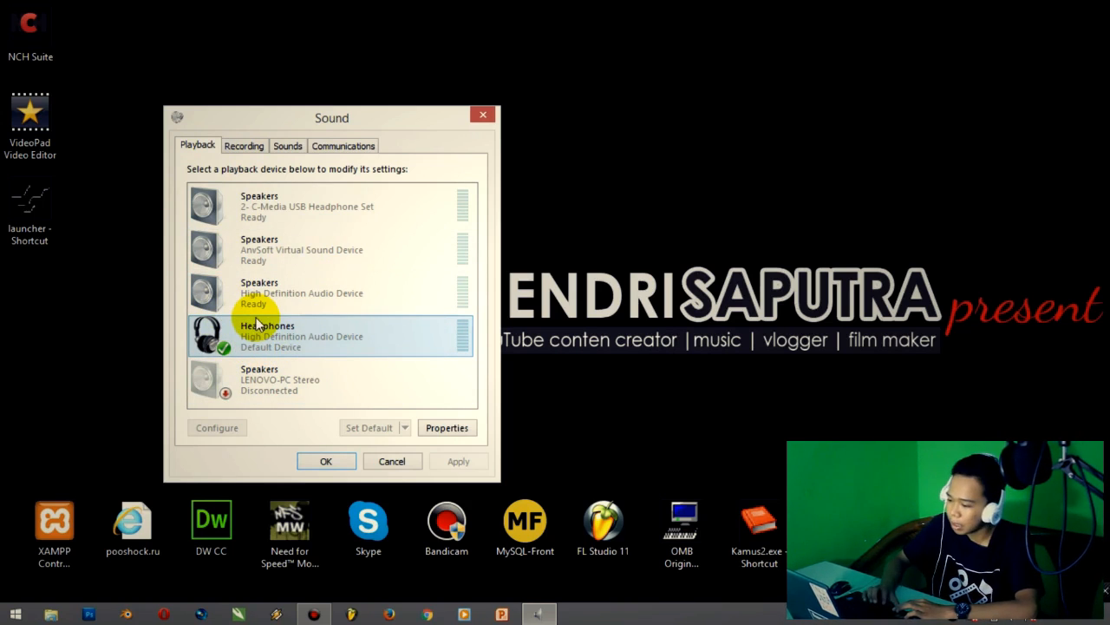
click(274, 208)
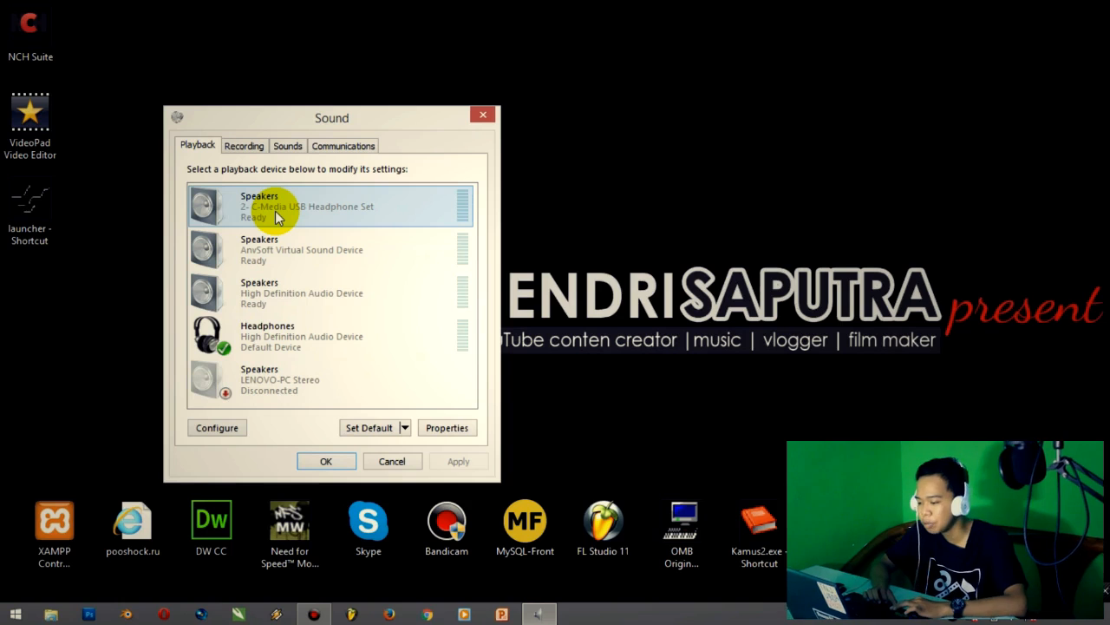
- Check the default format in the advanced properties of the High Definition Audio headphones and close them
click(293, 335)
right_click(293, 333)
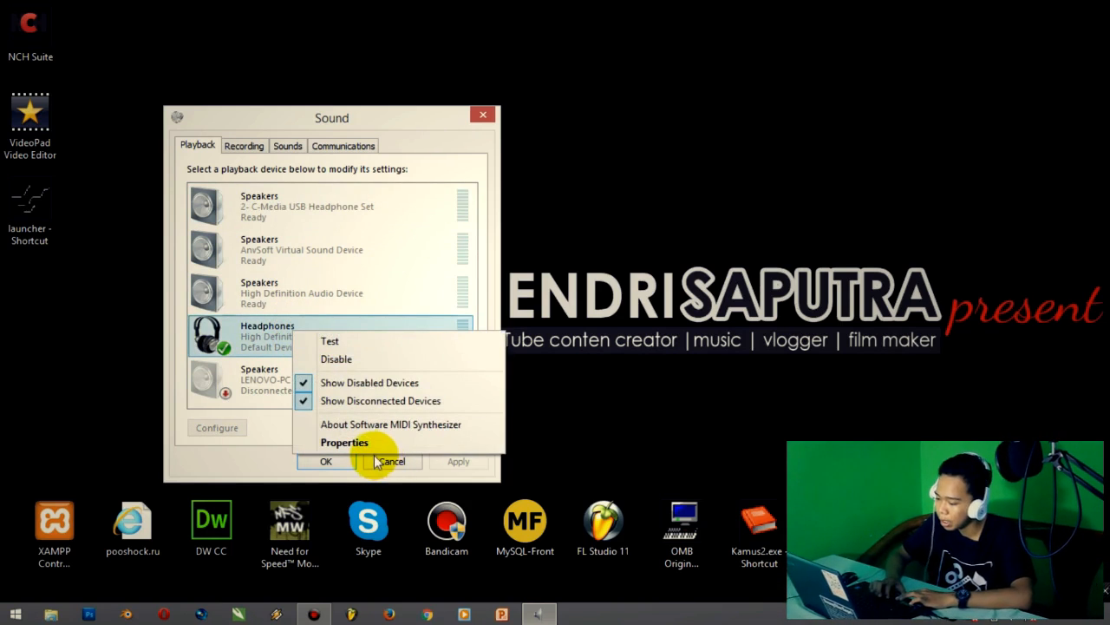
click(347, 442)
click(365, 208)
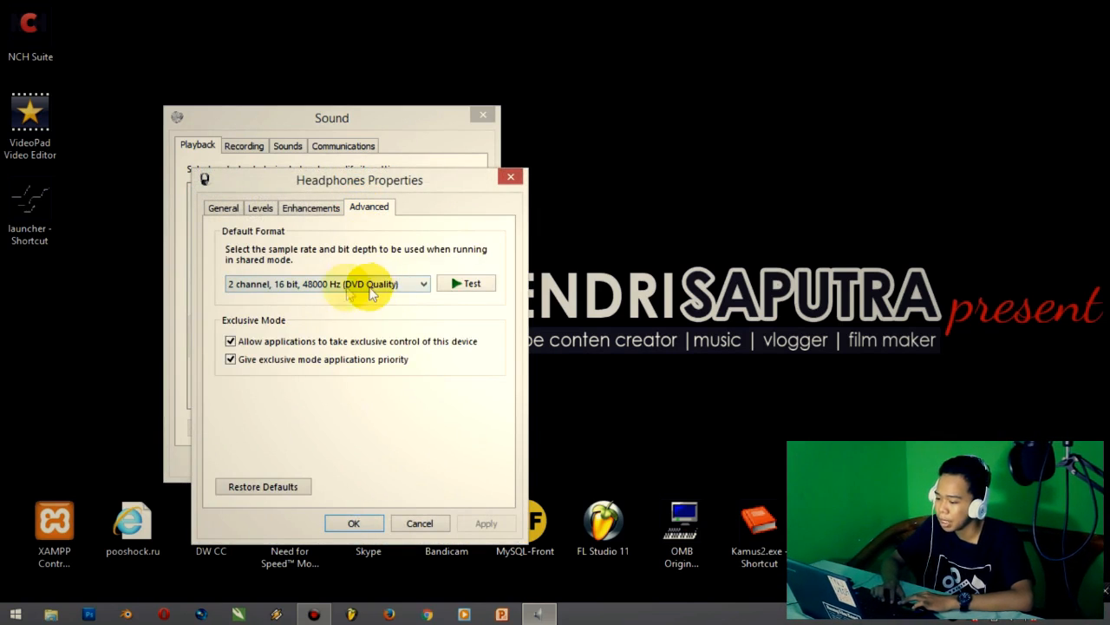
click(354, 523)
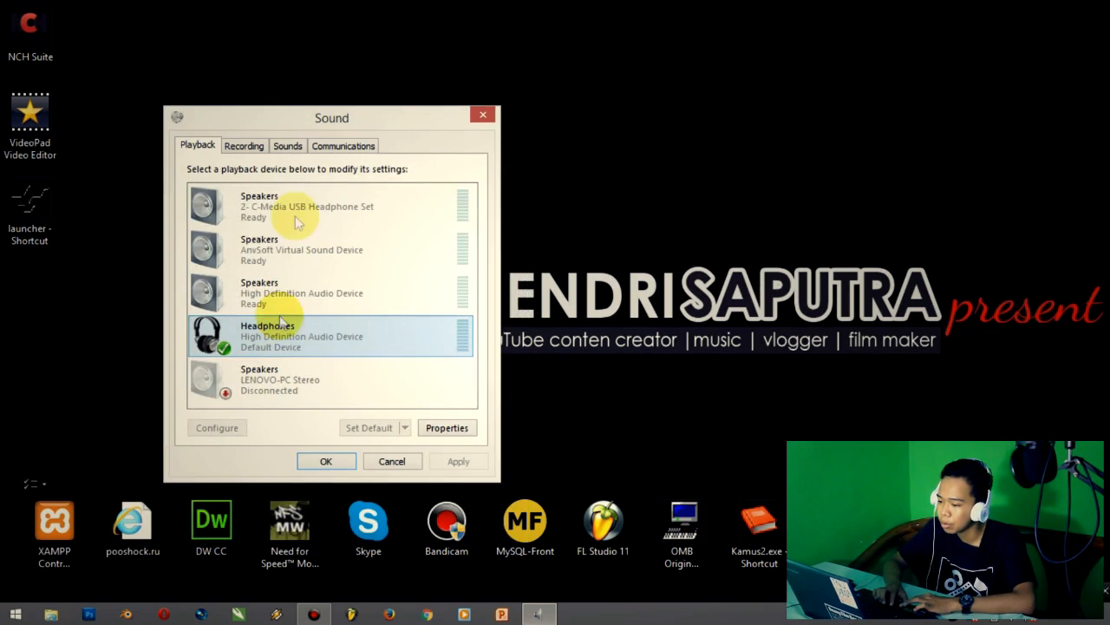
- Check the C-Media microphone's input level among the recording devices and close the Sound window
click(246, 144)
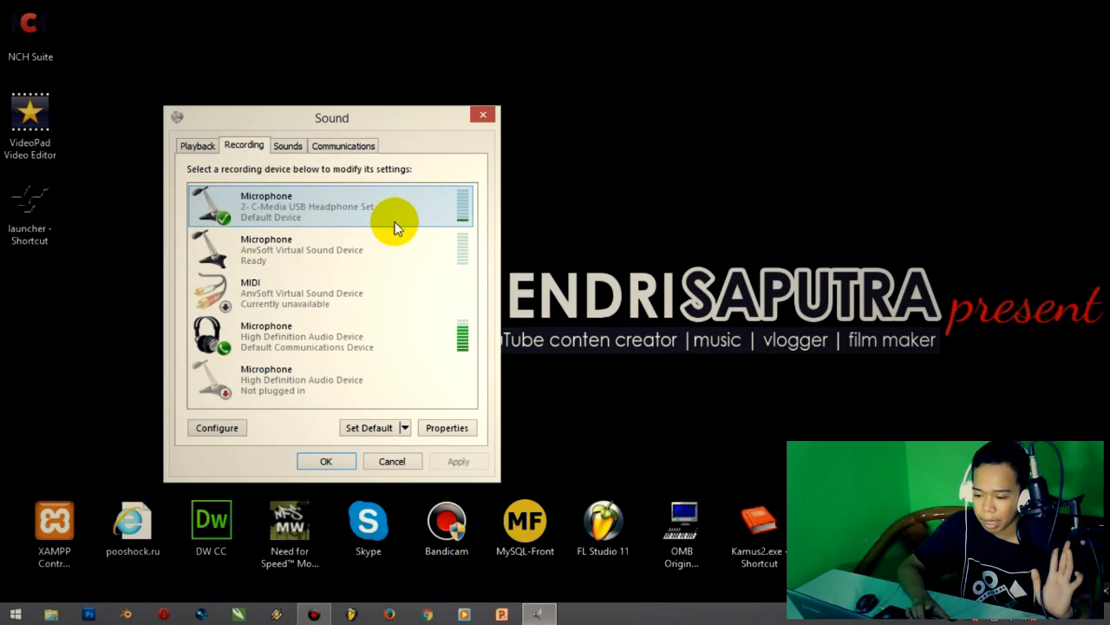
drag(337, 114, 387, 106)
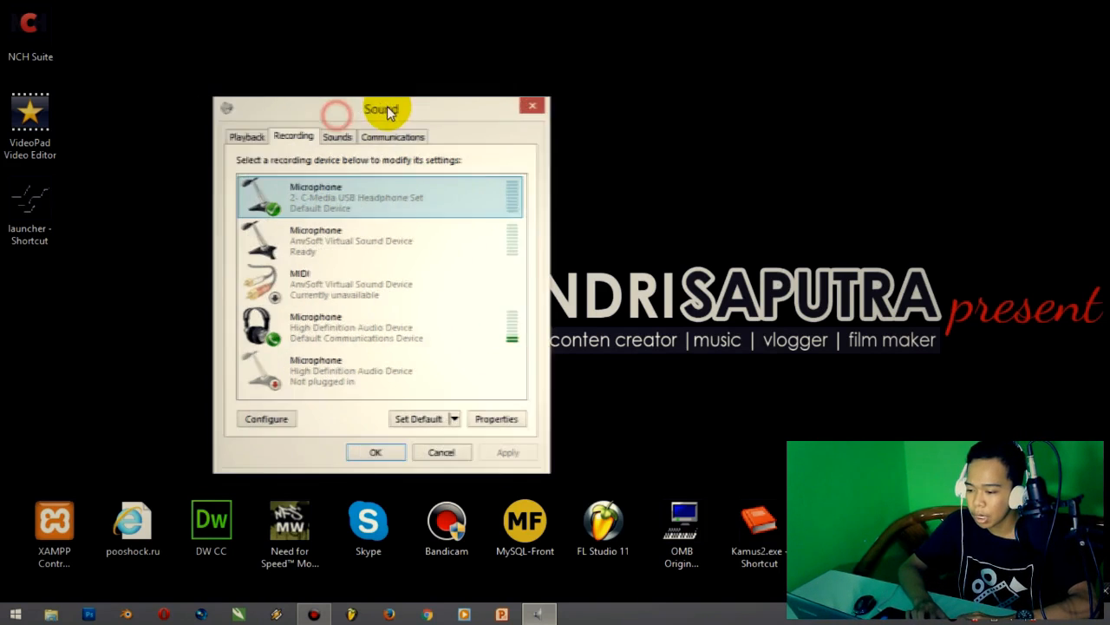
click(533, 105)
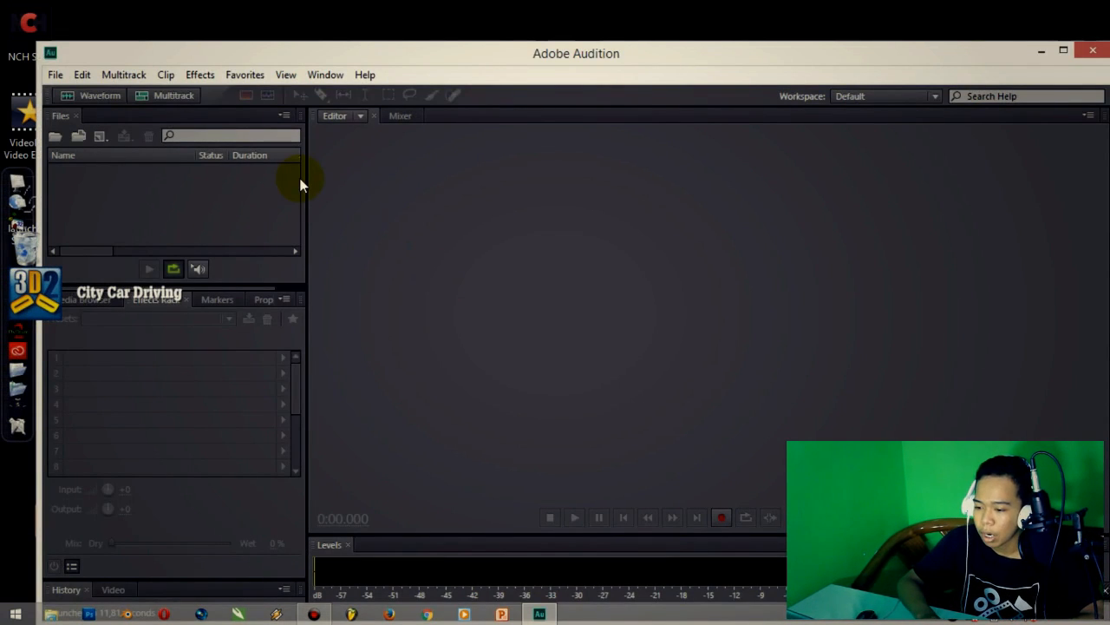
- In Adobe Audition, maximize the window and create a multitrack session named ujicoba with a sample rate of 48000 Hz
double_click(690, 59)
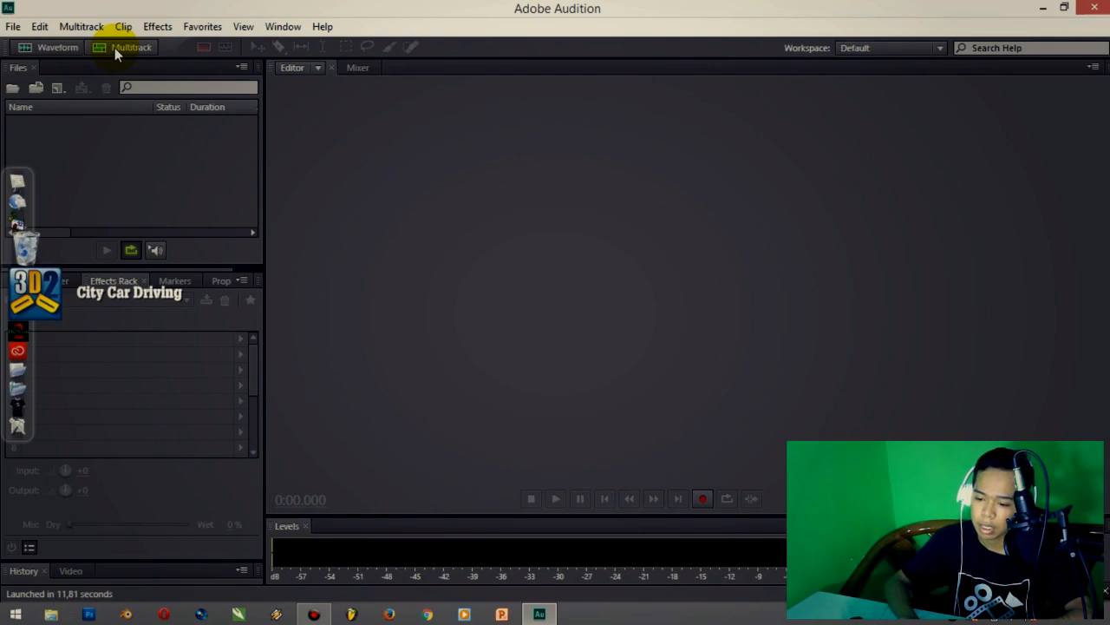
click(132, 49)
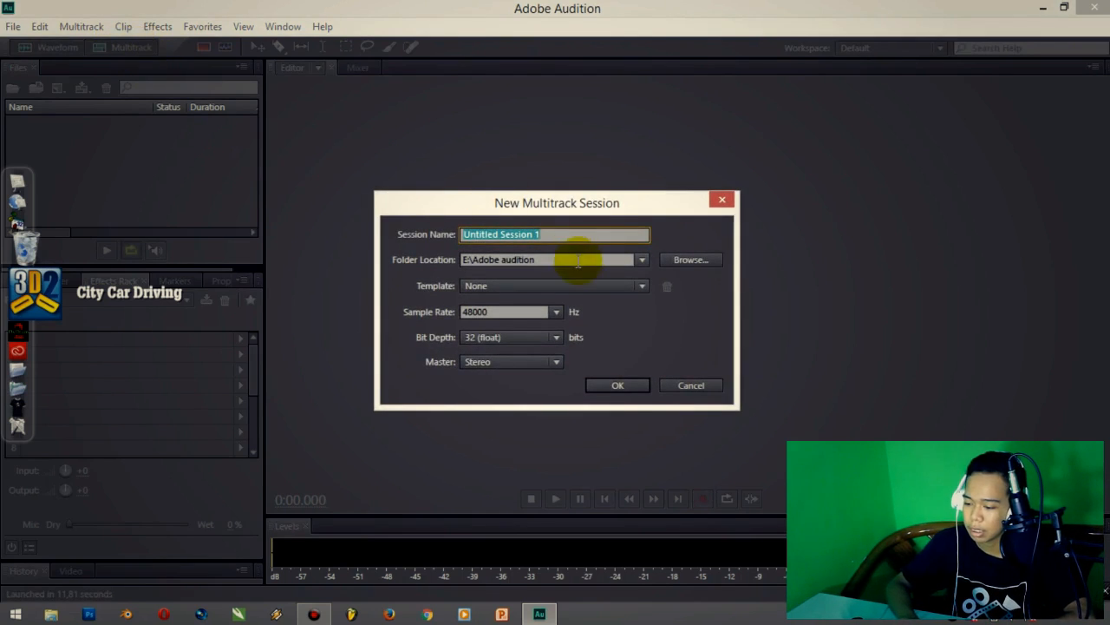
key(BackSpace)
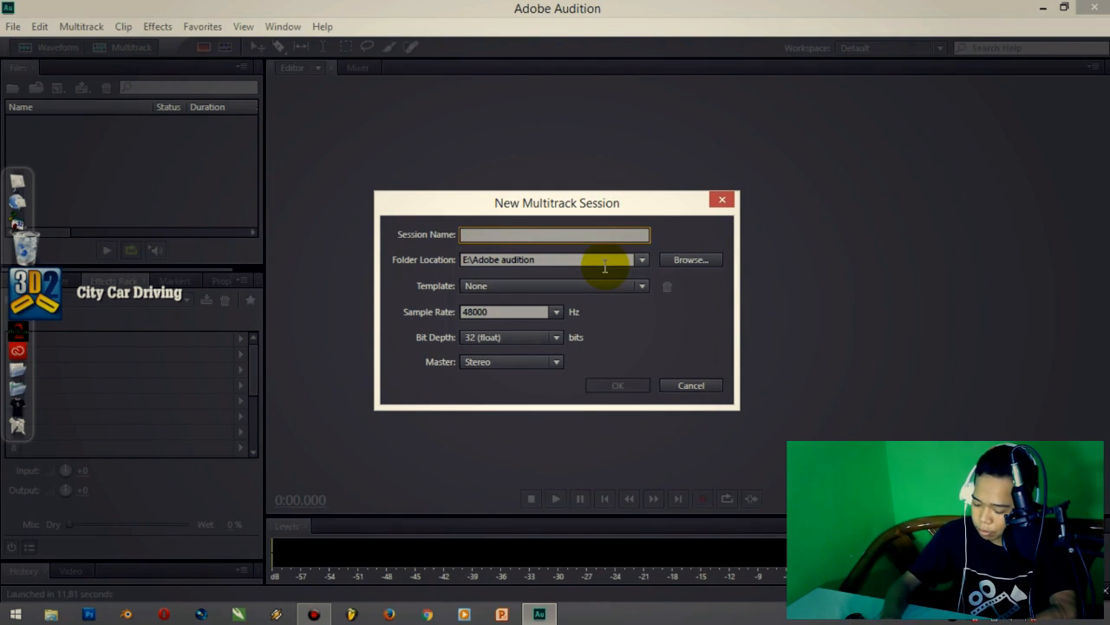
text(ujicoba)
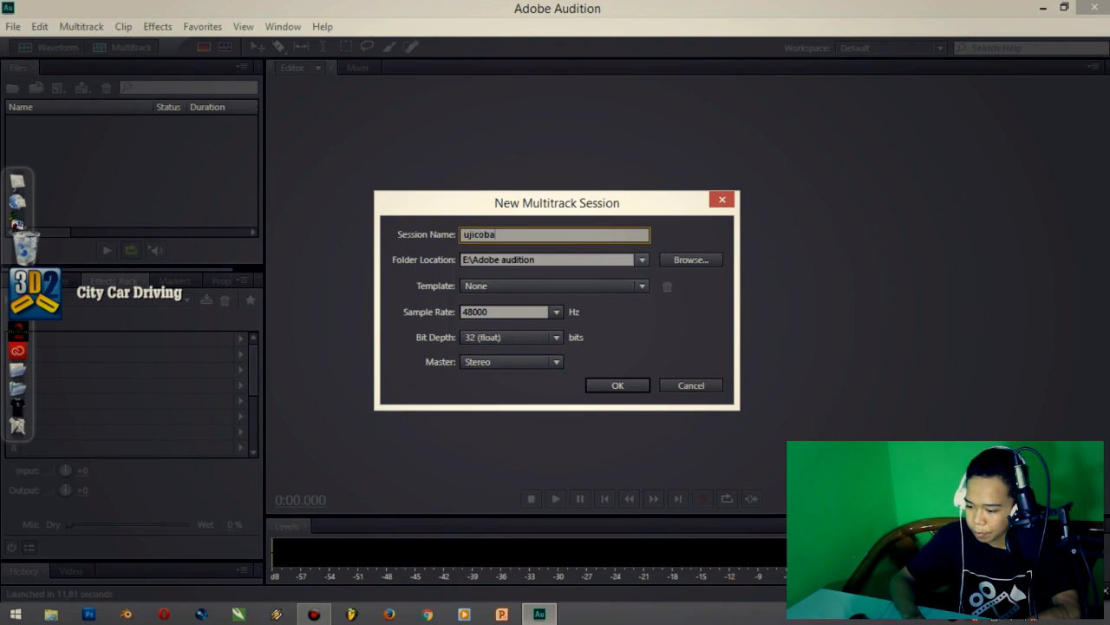
click(559, 315)
click(521, 311)
double_click(499, 311)
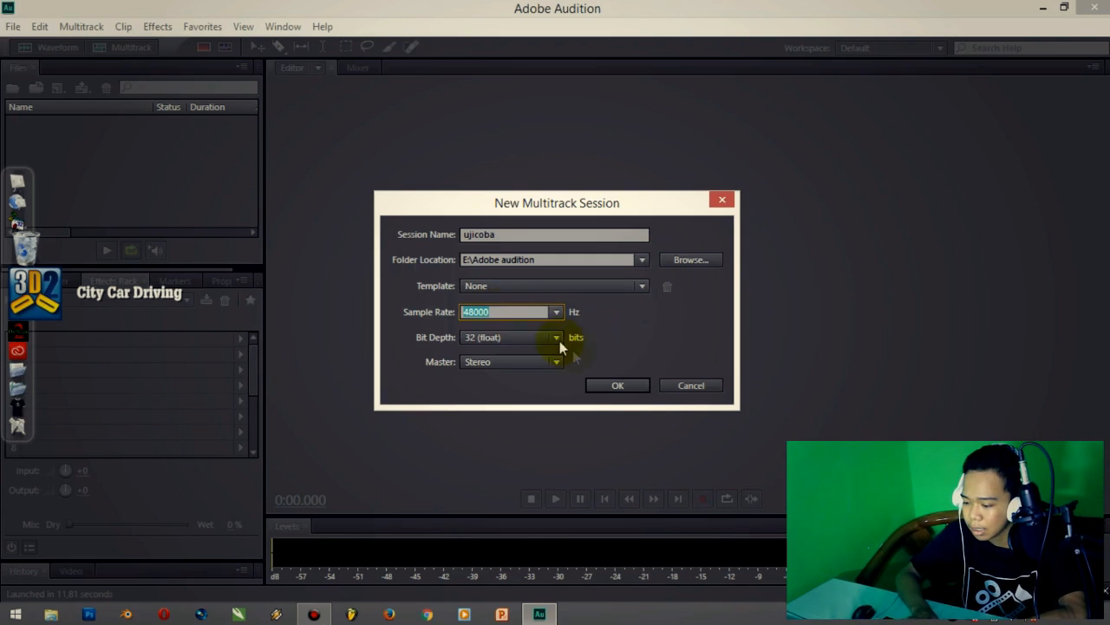
click(612, 385)
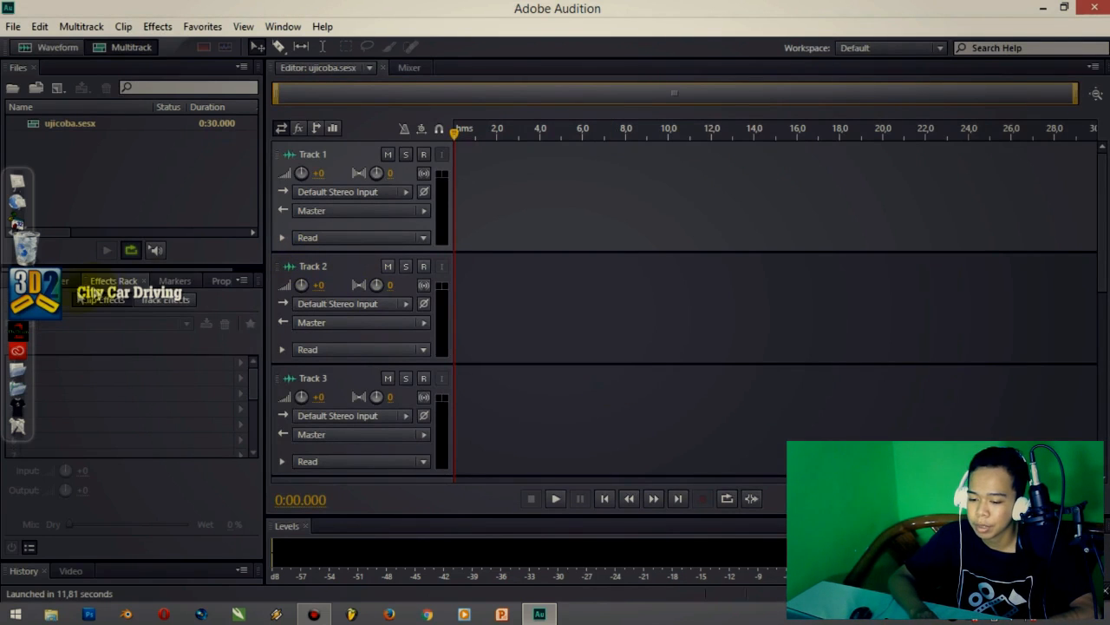
- Arm Track 1 for recording and try the record arming of Track 2
click(424, 155)
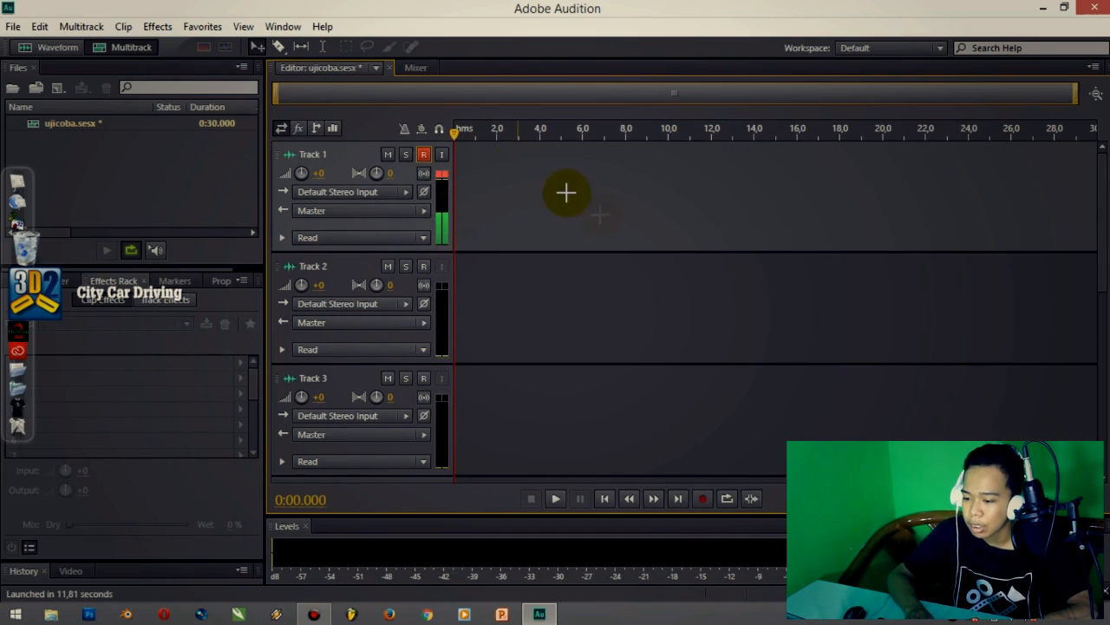
click(424, 266)
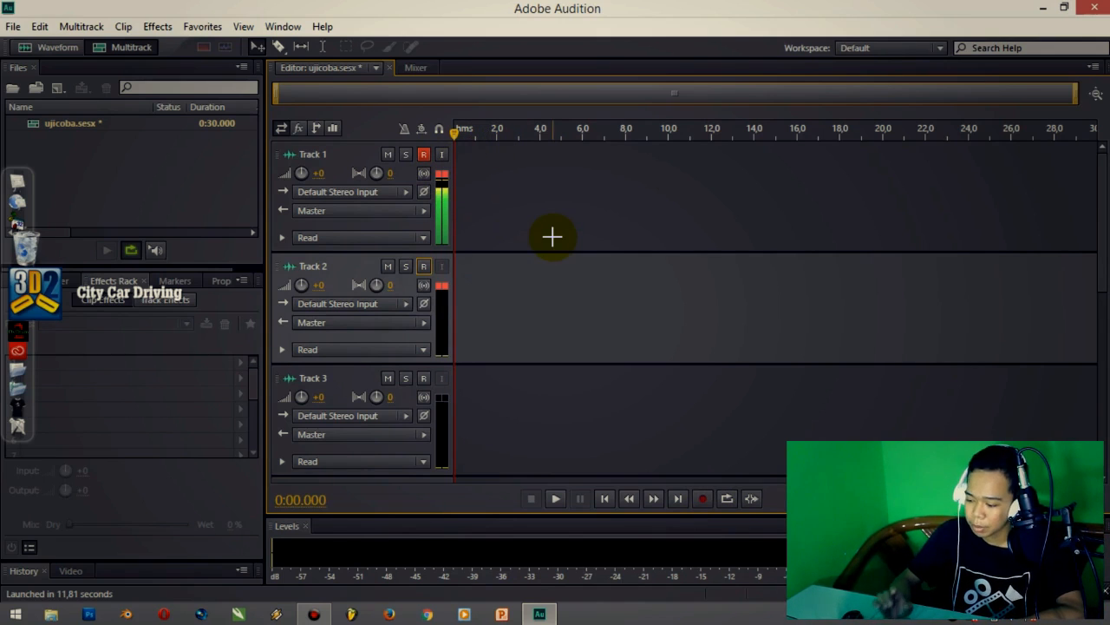
- Open the Audio Hardware preferences and move the dialog so its device settings are fully in view
click(41, 27)
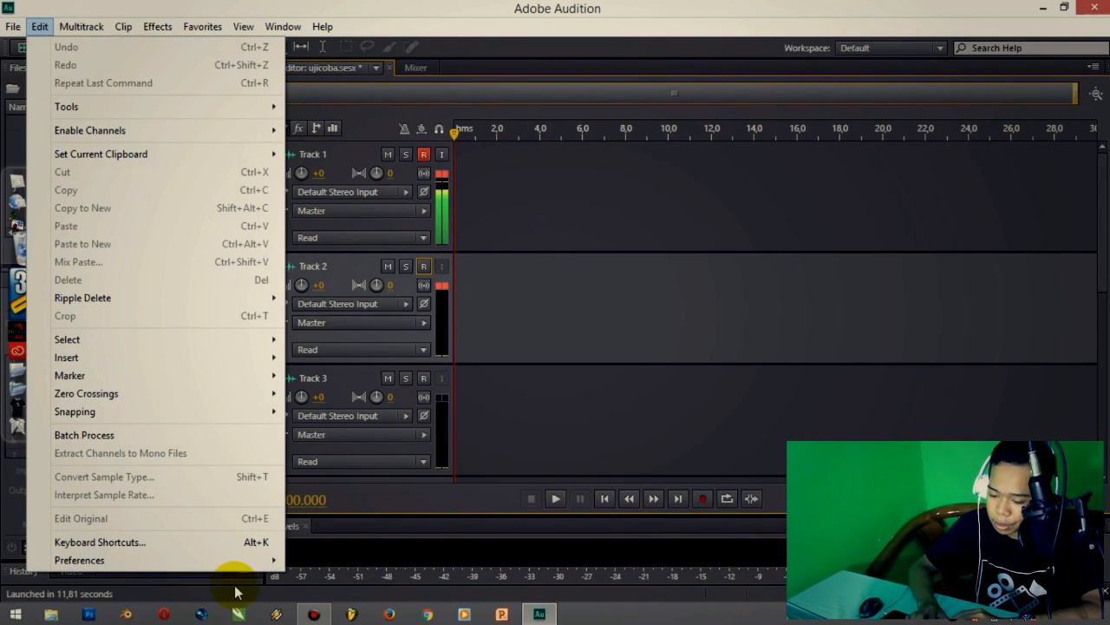
mouse_move(216, 569)
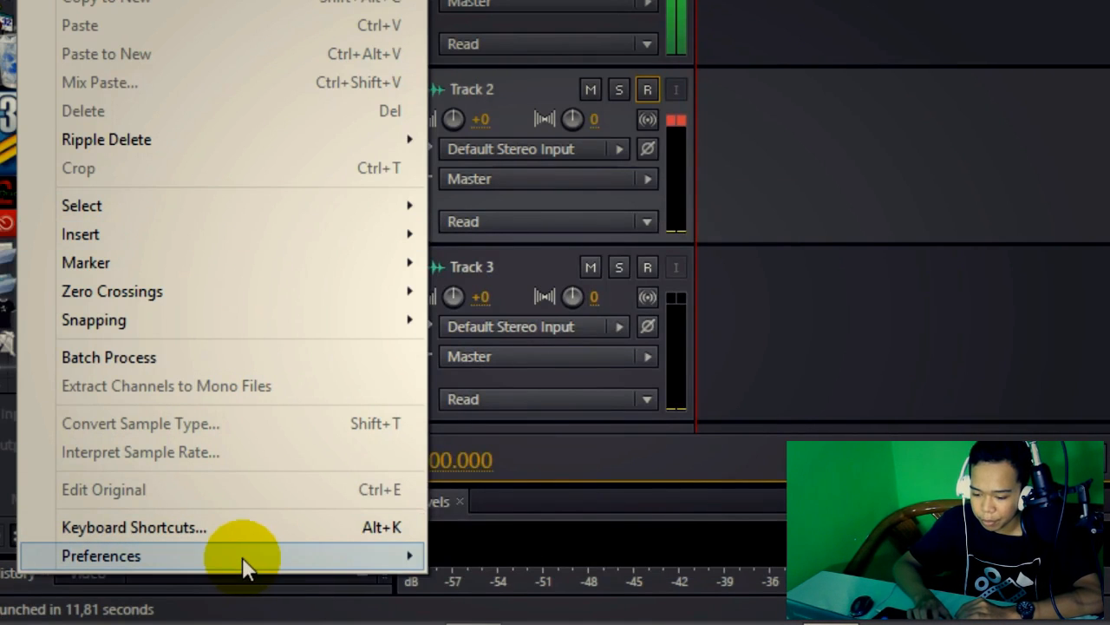
mouse_move(243, 559)
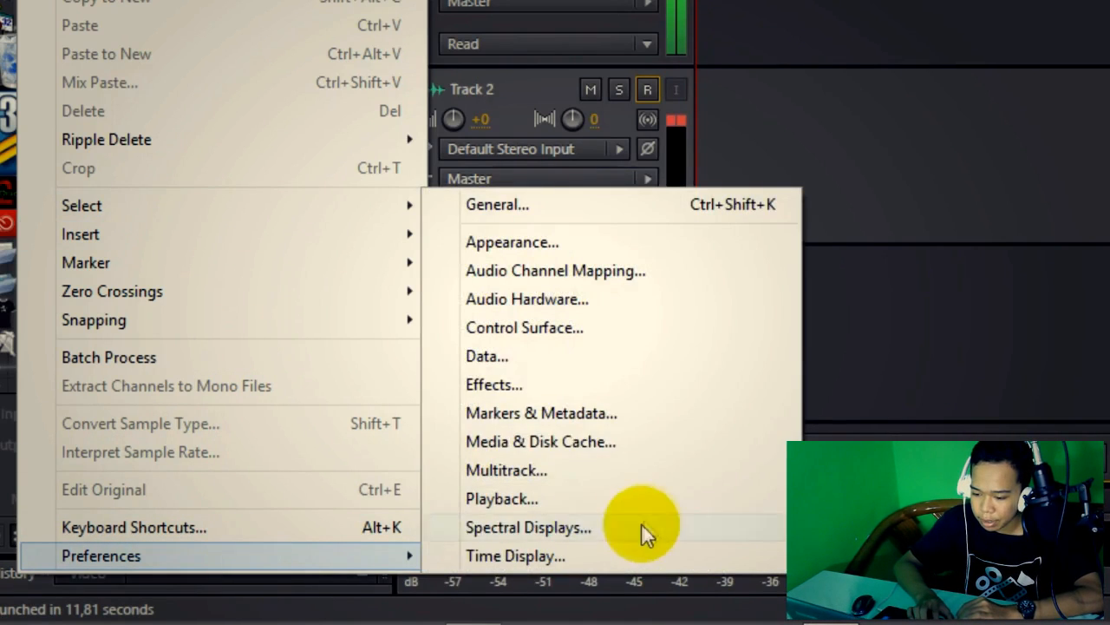
click(546, 304)
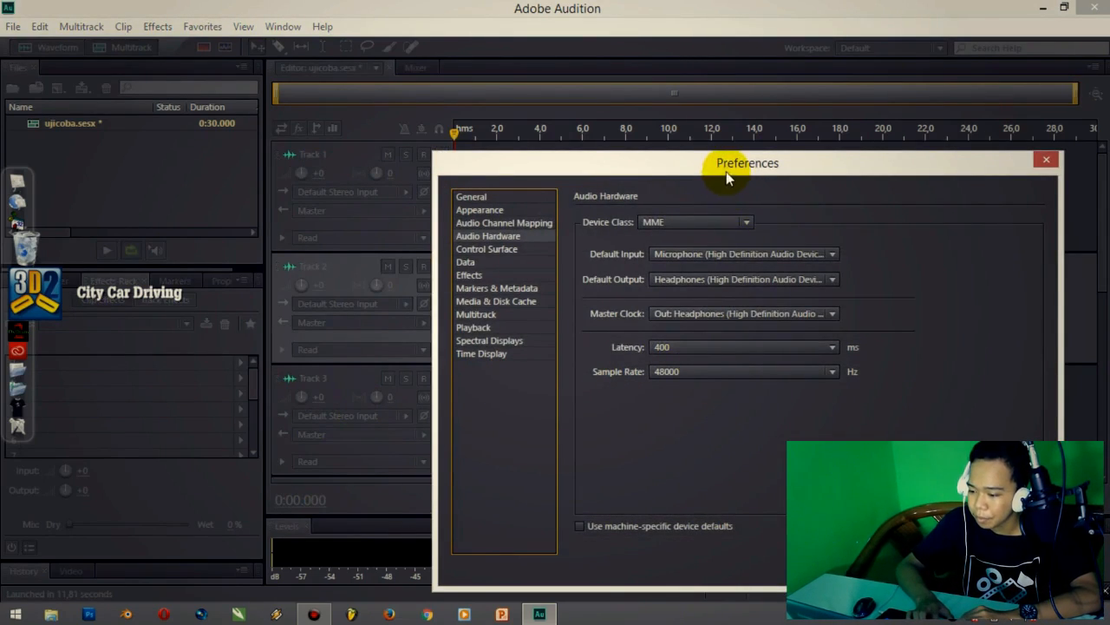
drag(727, 173, 485, 123)
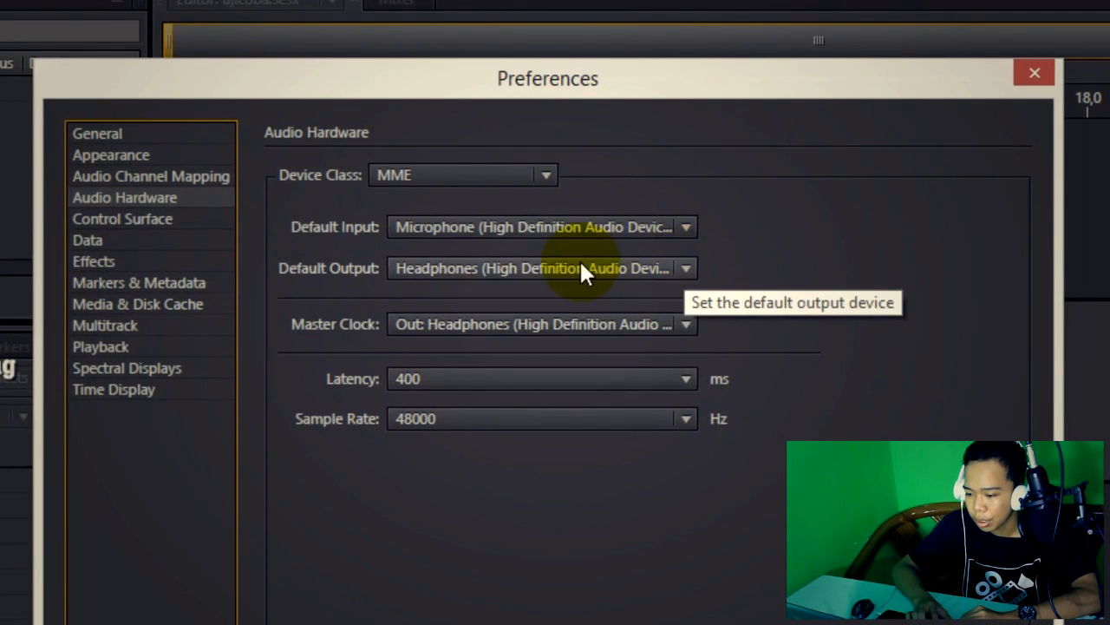
- Set the default input to Microphone (2- C-Media USB Headphone Set) and the default output to Headphones (High Definition Audio Device)
click(552, 232)
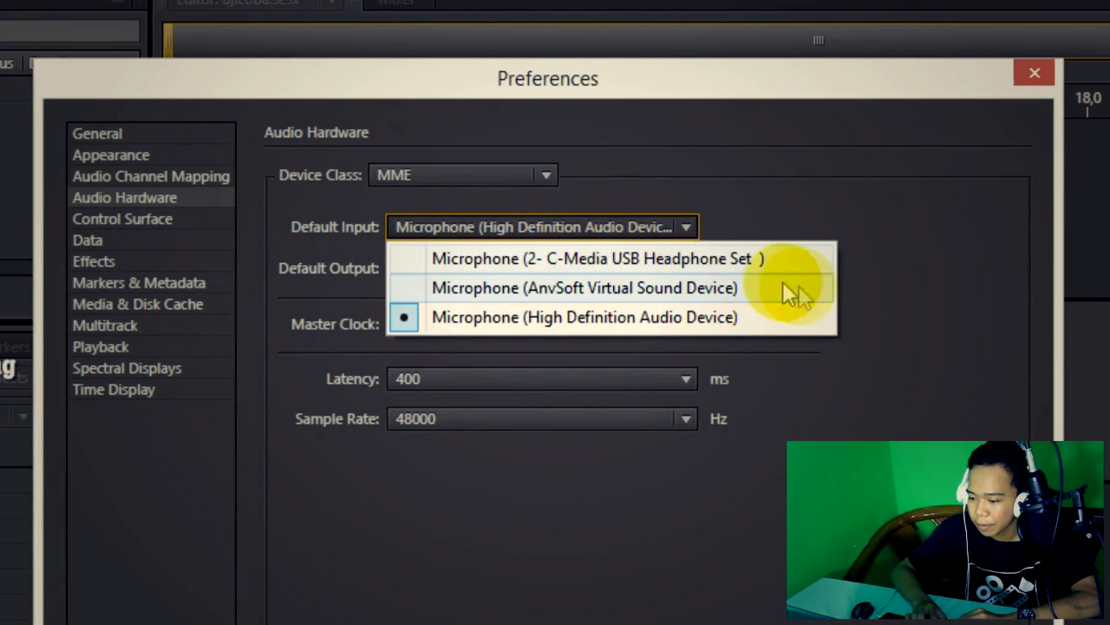
click(491, 258)
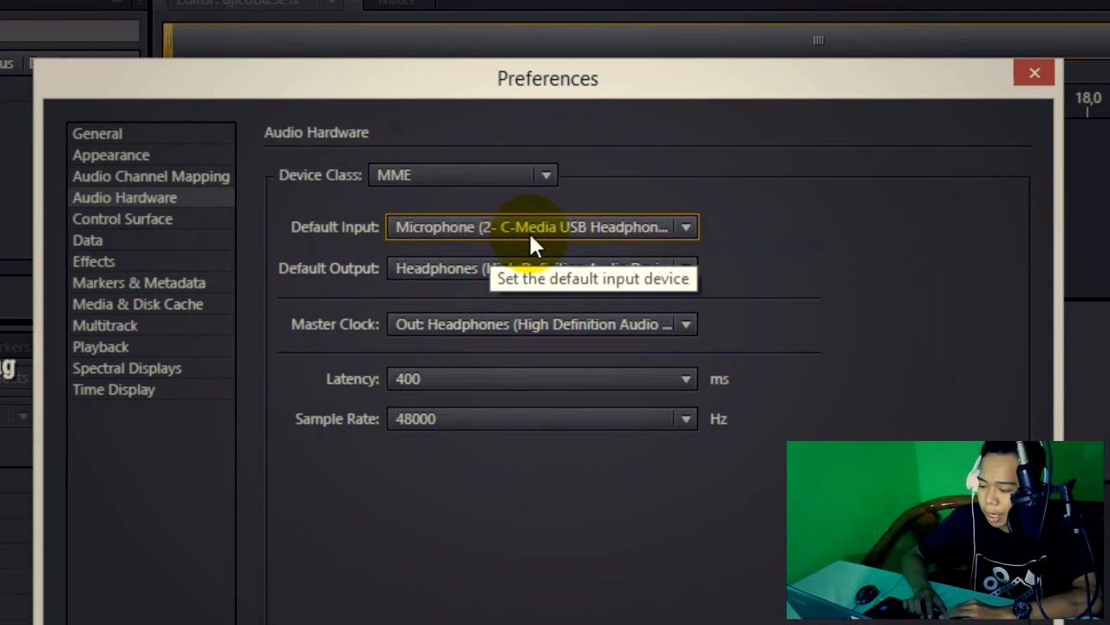
click(576, 267)
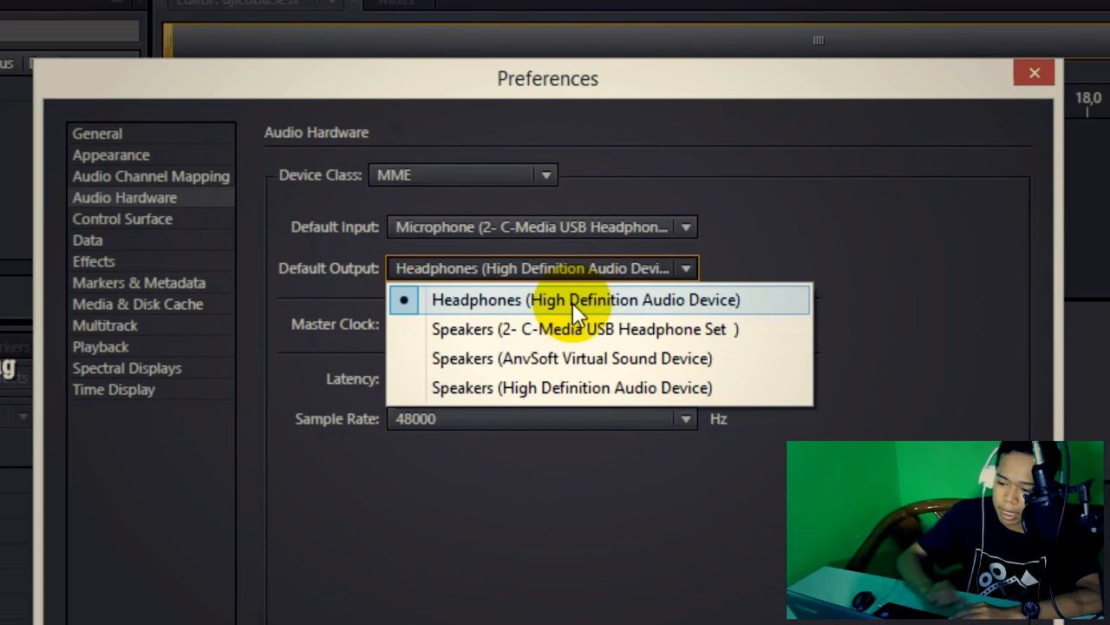
click(573, 303)
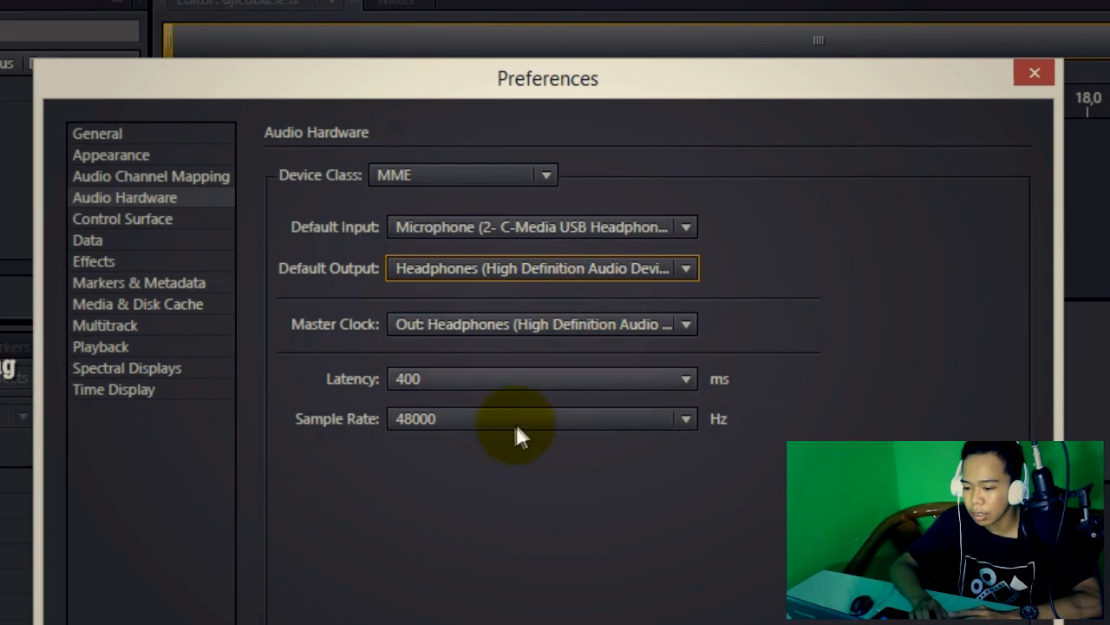
- Set the audio hardware sample rate to 48000 Hz and apply the preferences
click(402, 420)
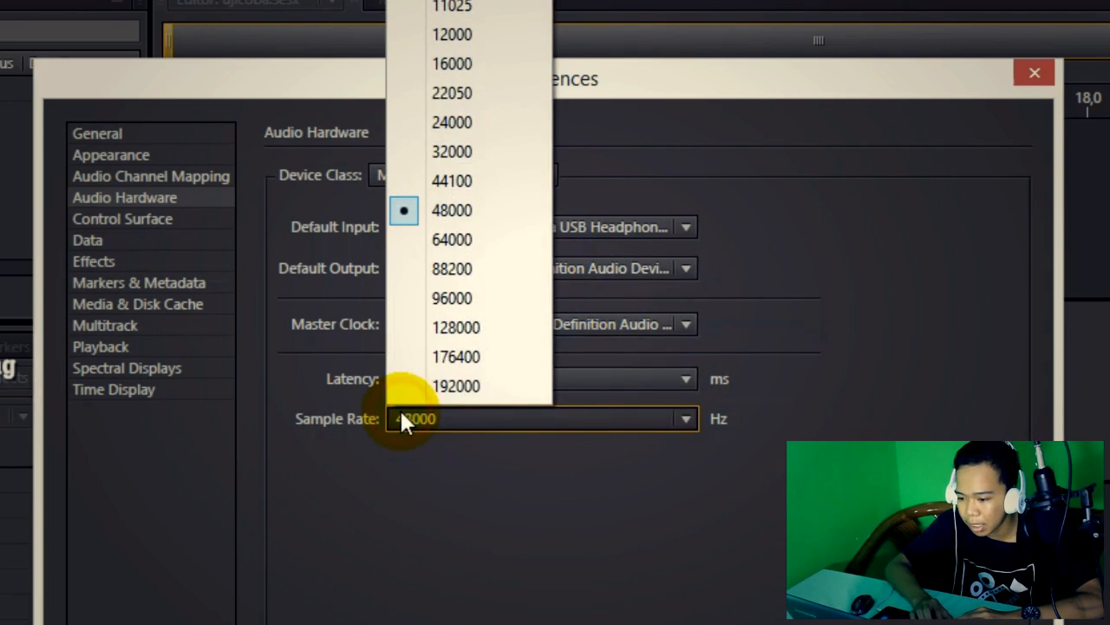
click(436, 210)
click(694, 525)
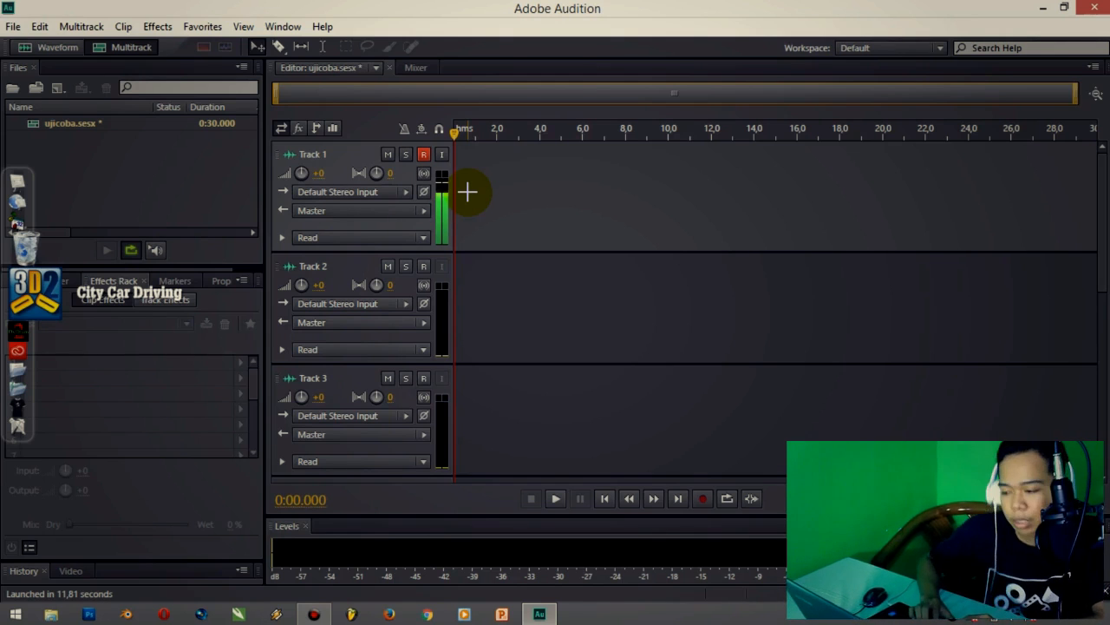
- Record a voice take of about 26 seconds on Track 1 from the session start and stop the recording
click(704, 499)
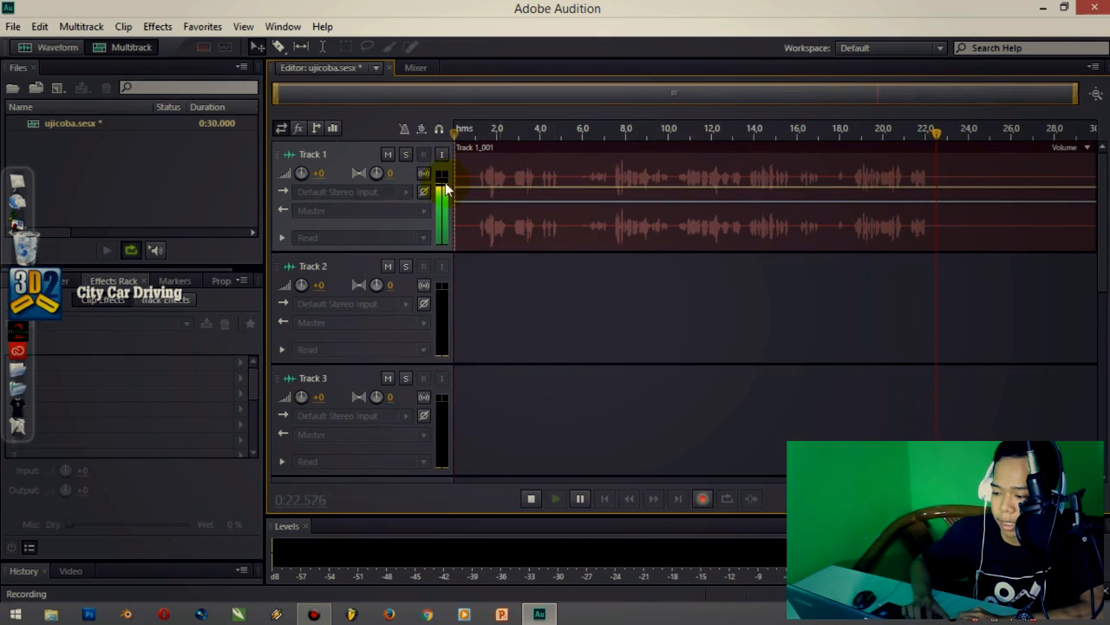
click(705, 498)
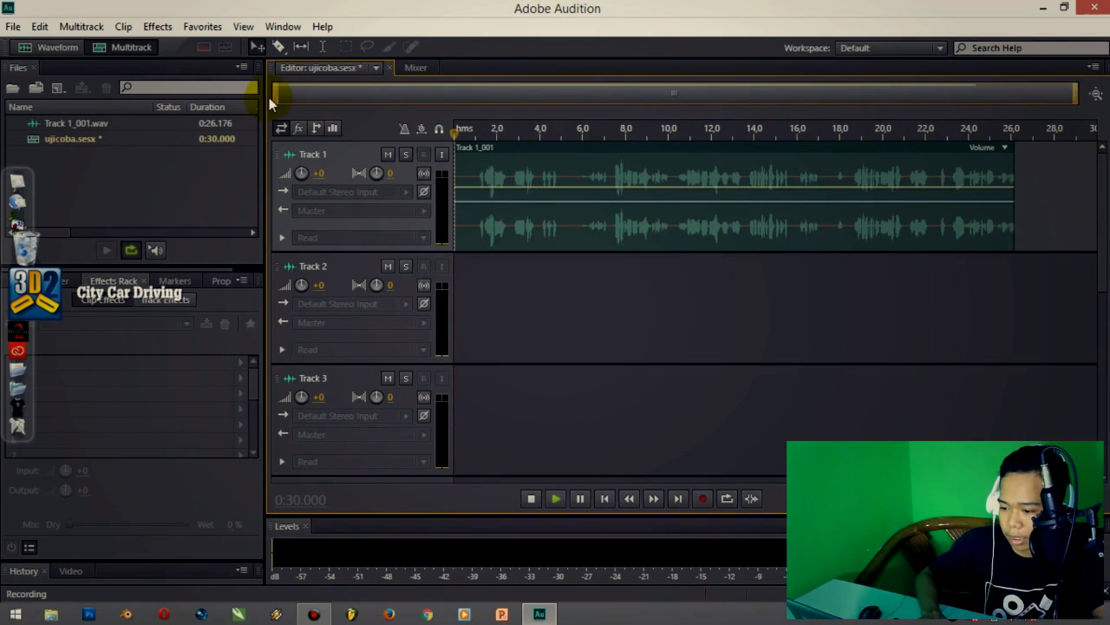
drag(273, 97, 780, 96)
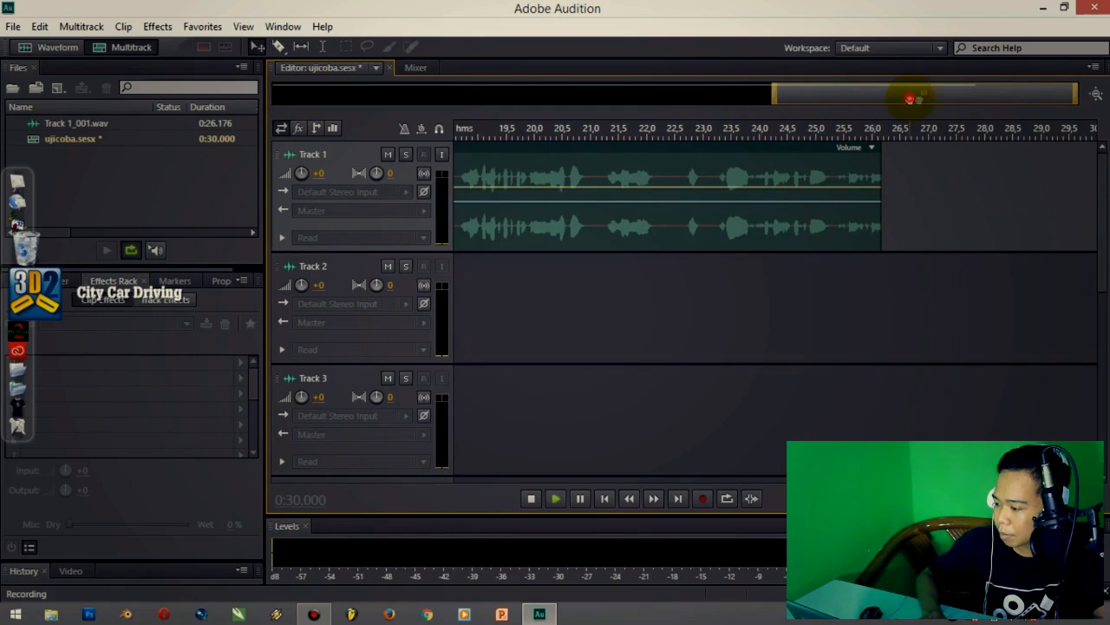
click(531, 500)
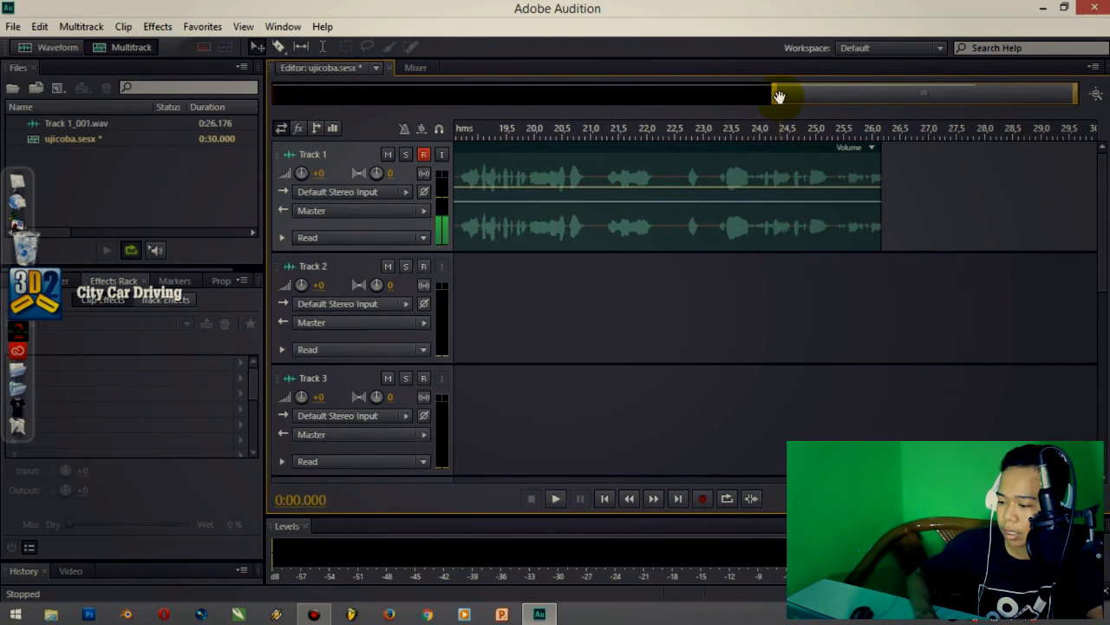
- Play back the Track 1 recording from the beginning of the session and stop it
drag(776, 98, 276, 93)
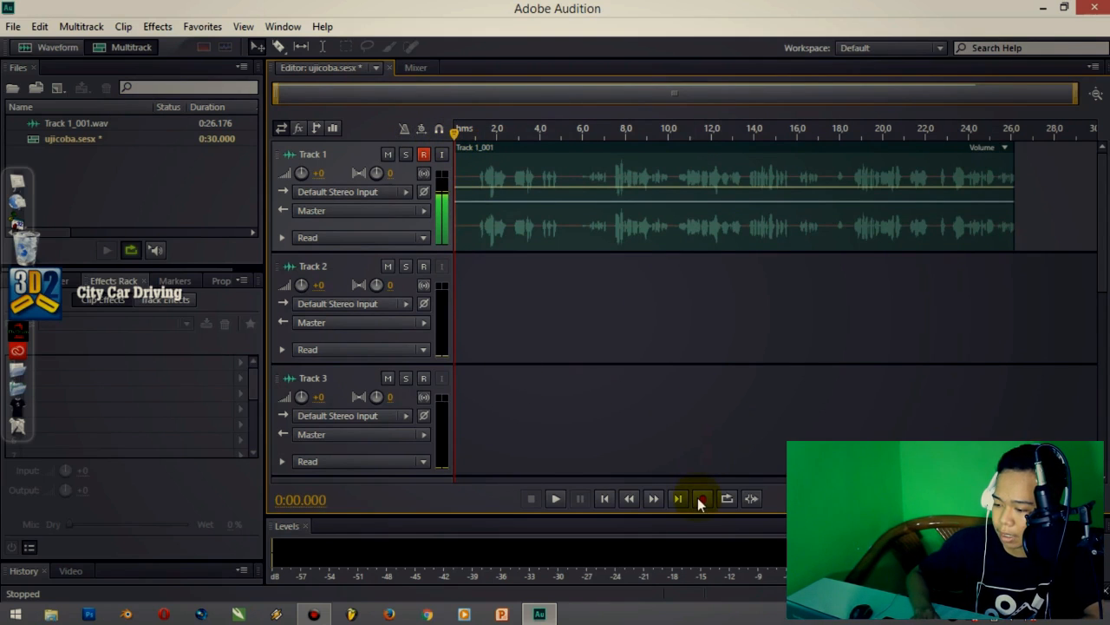
mouse_move(454, 130)
mouse_down()
mouse_move(530, 143)
mouse_move(542, 132)
mouse_move(446, 136)
mouse_up()
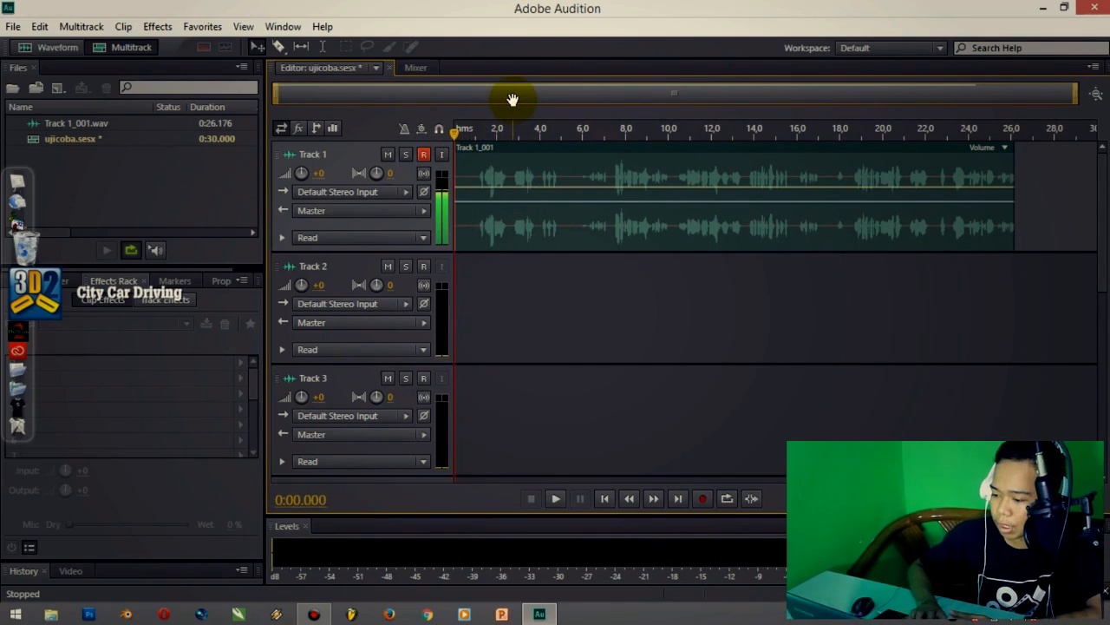
click(555, 499)
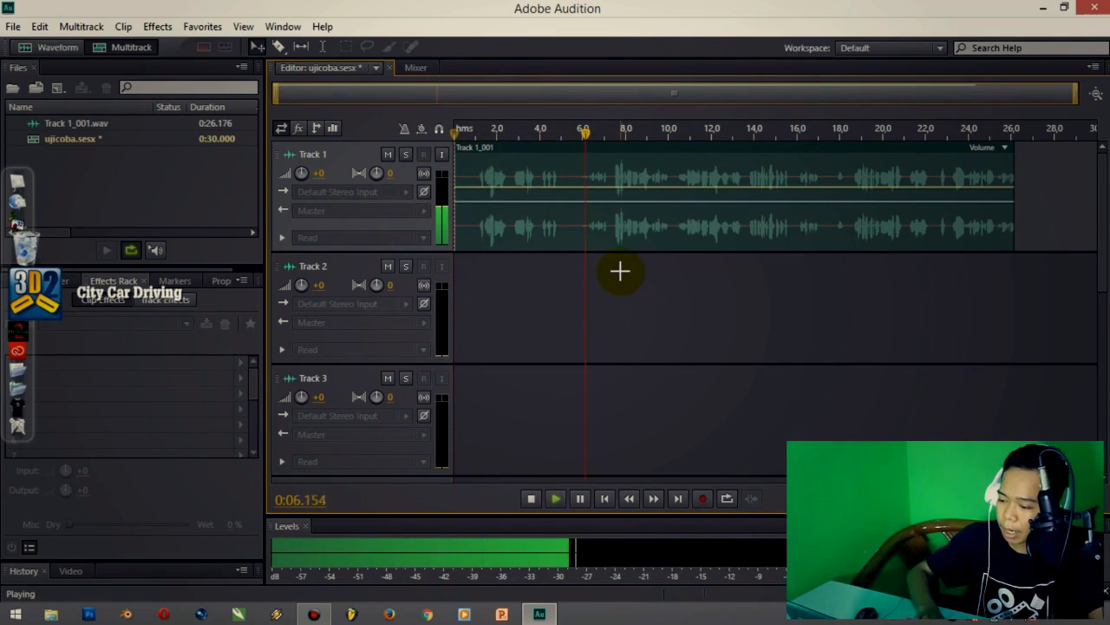
key(space)
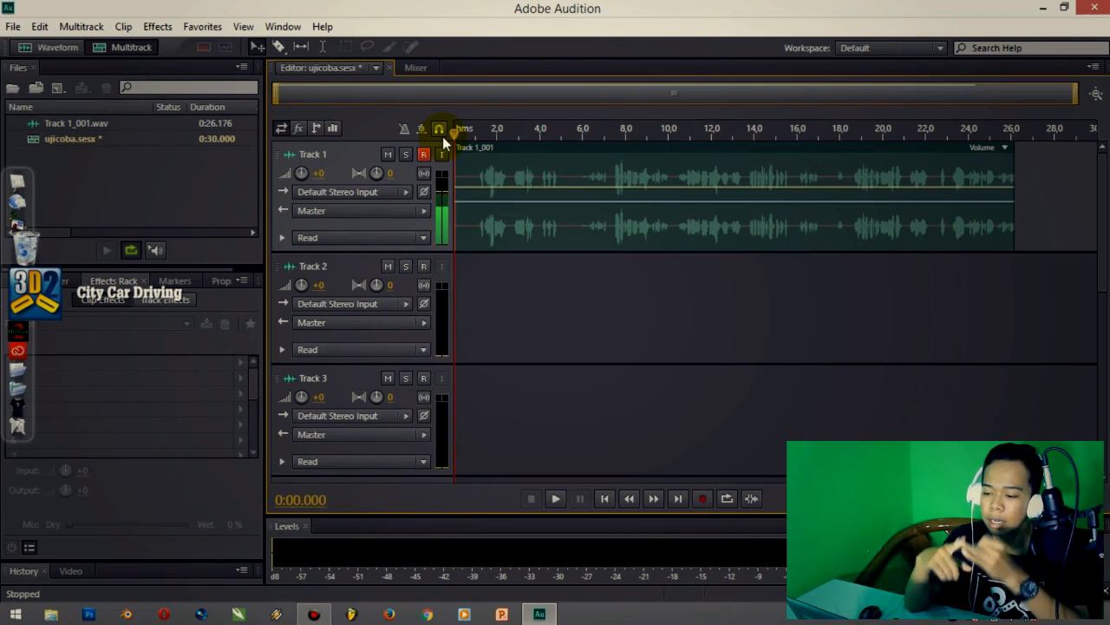
- Disarm Track 1, arm Track 2 and record a second take of about 10 seconds from the session start
click(428, 157)
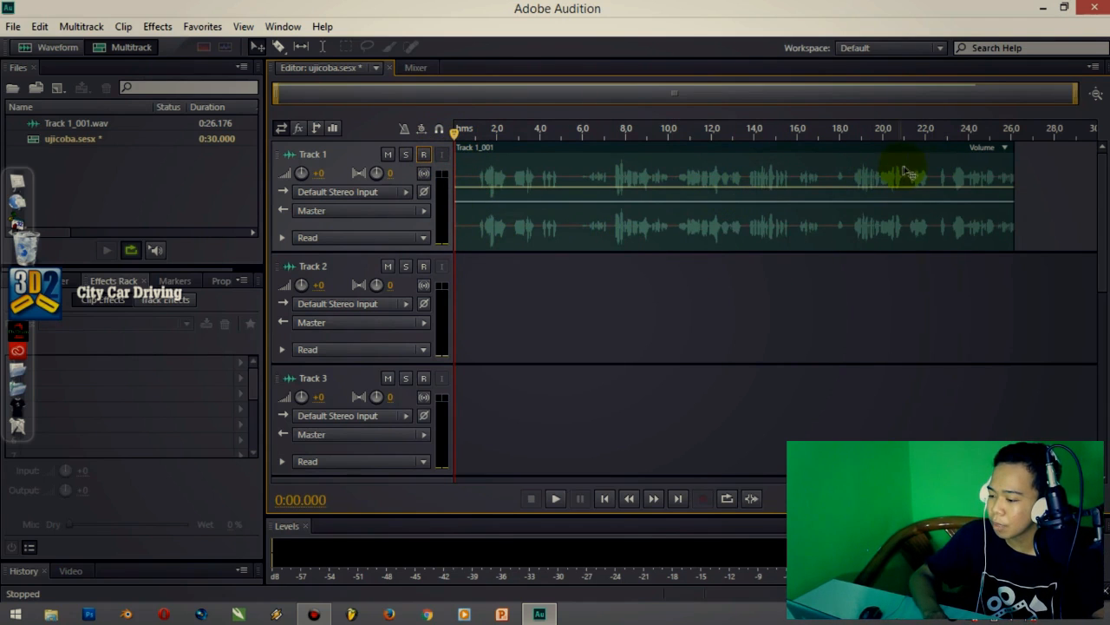
click(424, 267)
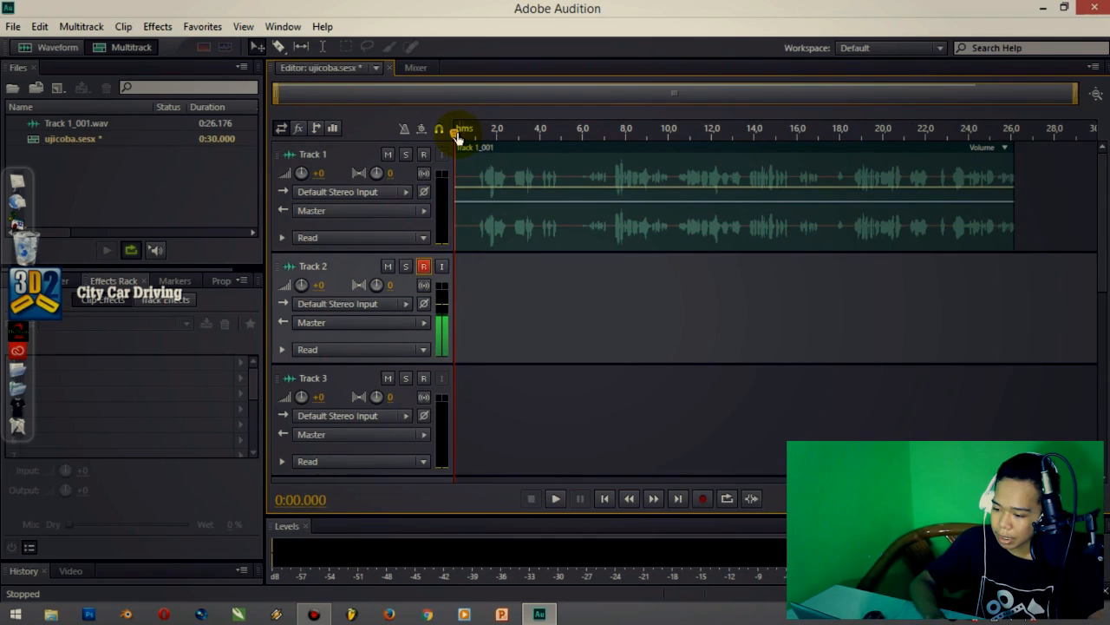
click(703, 499)
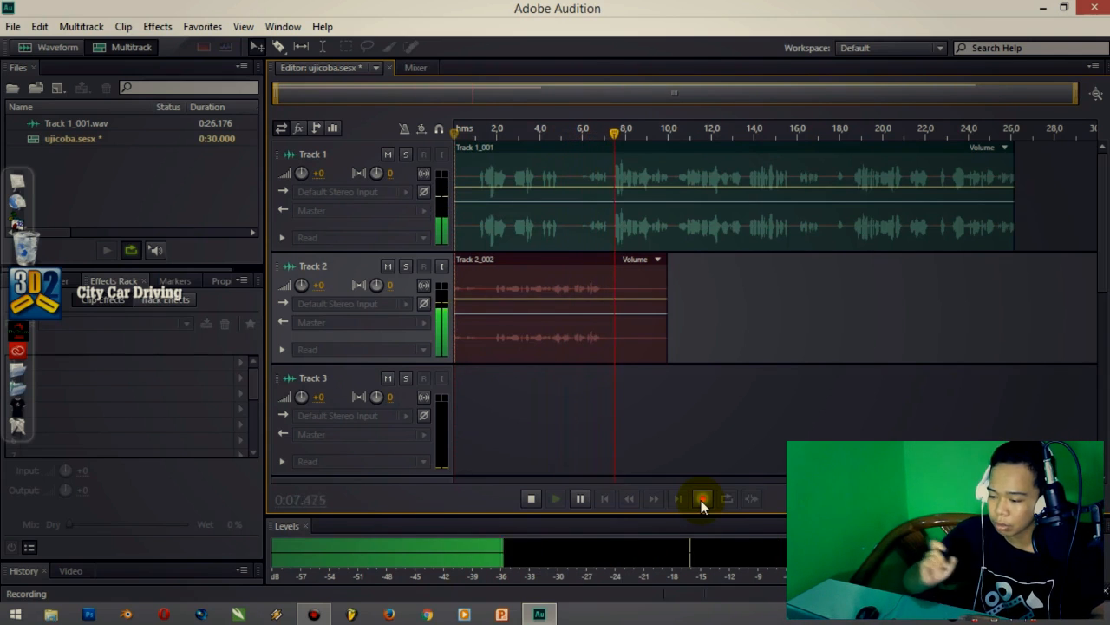
click(531, 500)
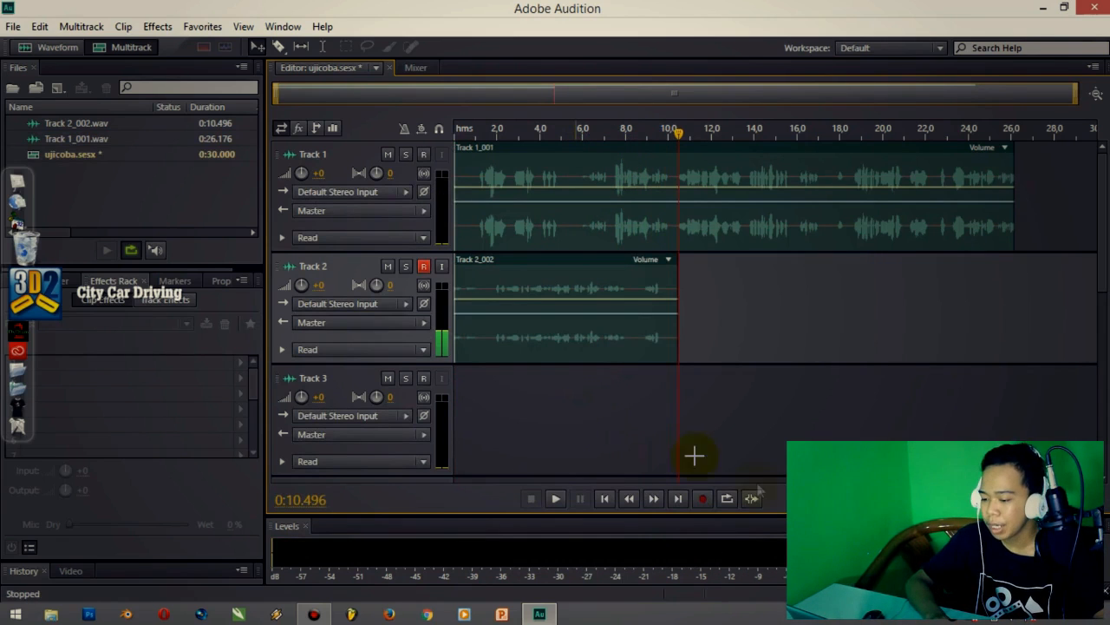
- Select the Track 1 and Track 2 clips together and bounce them to a new track
click(565, 290)
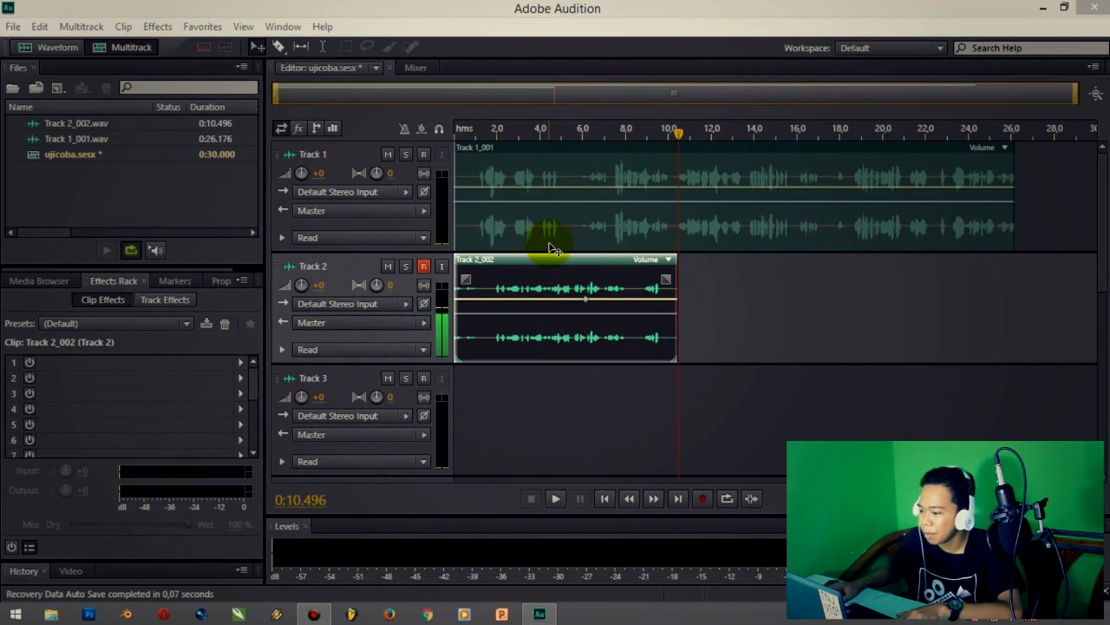
click(527, 283)
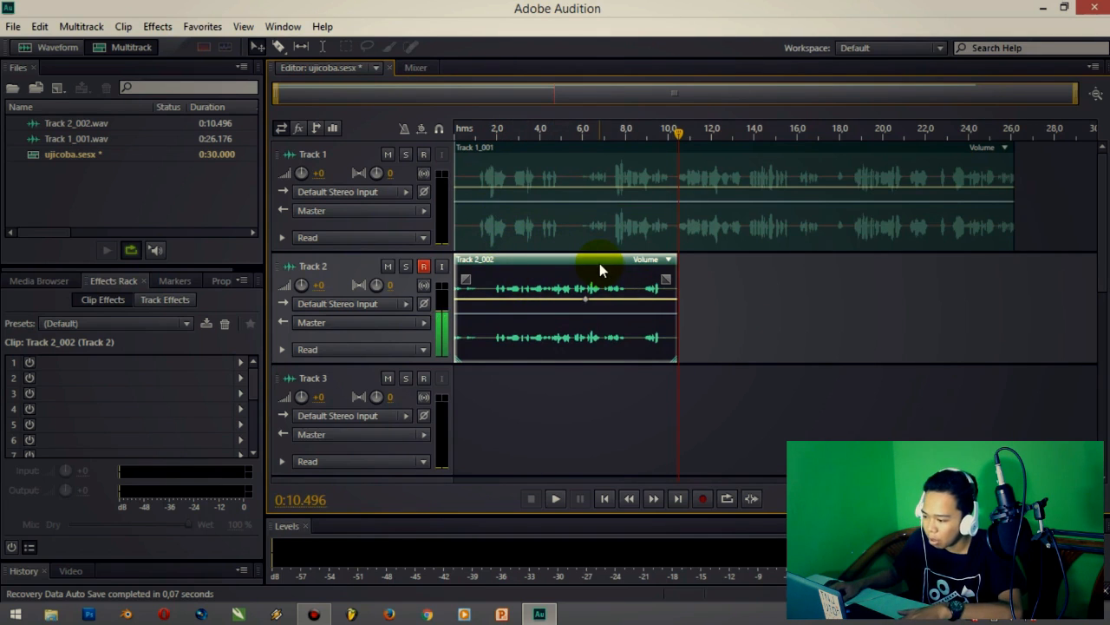
click(536, 231)
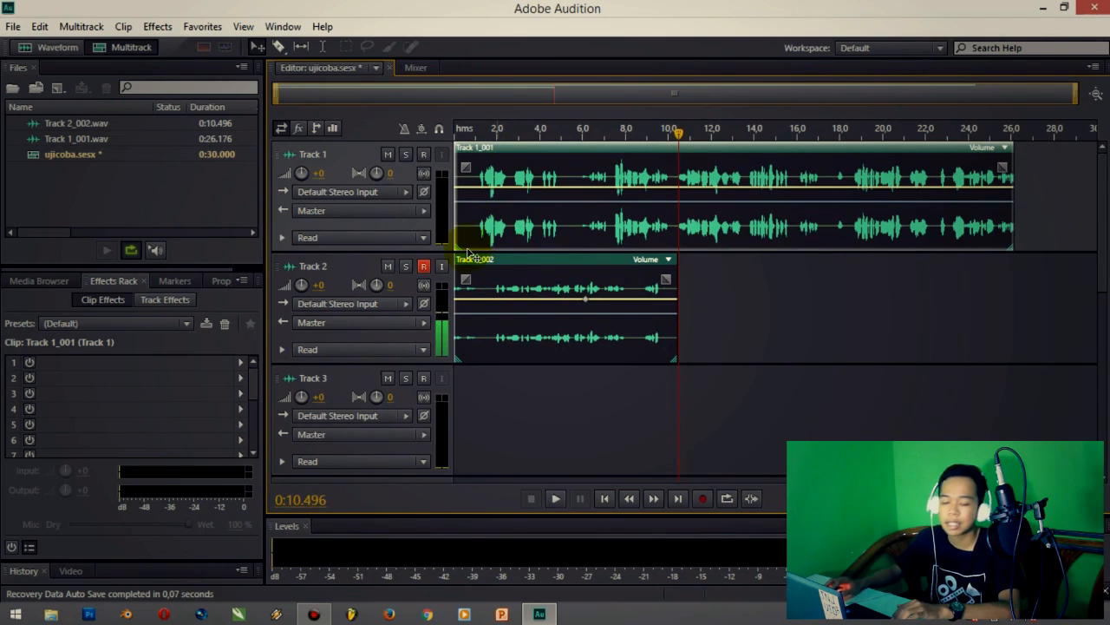
right_click(549, 244)
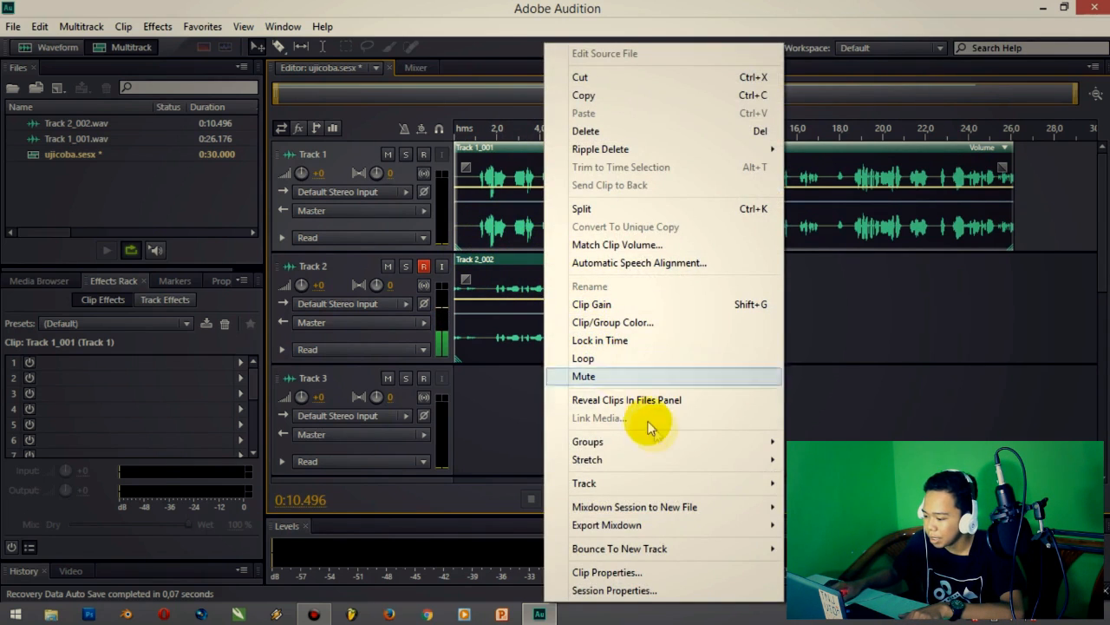
mouse_move(682, 548)
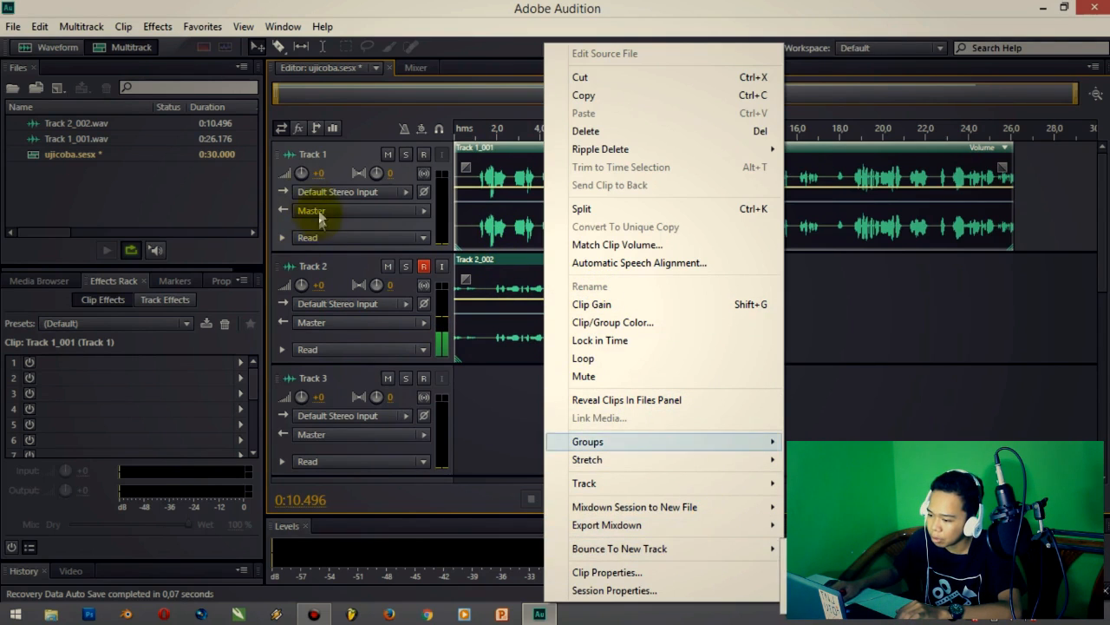
click(707, 555)
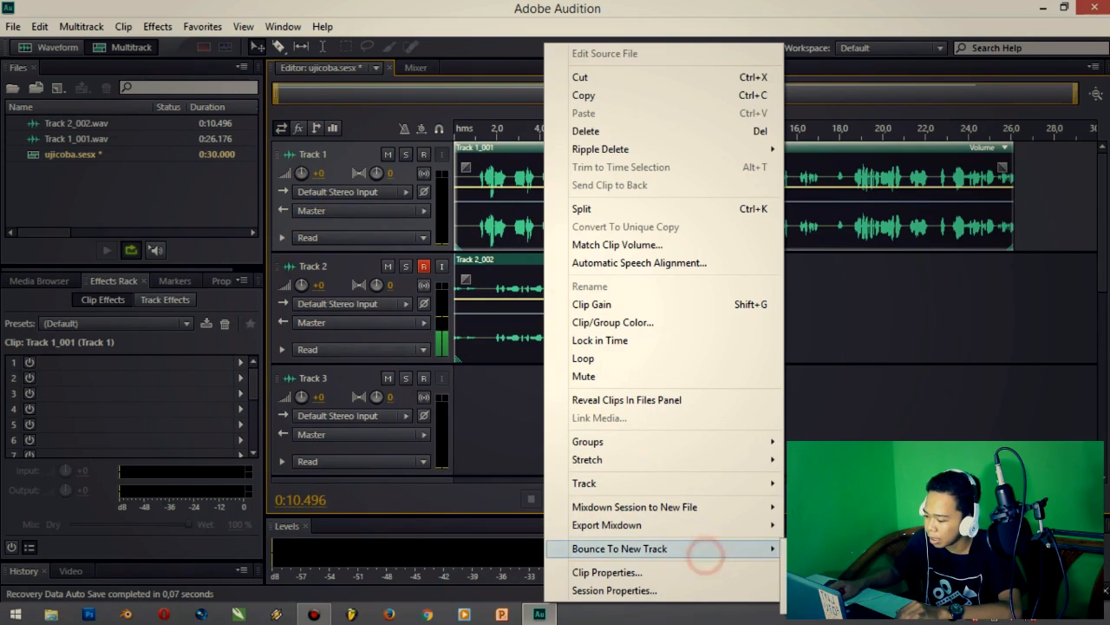
click(857, 602)
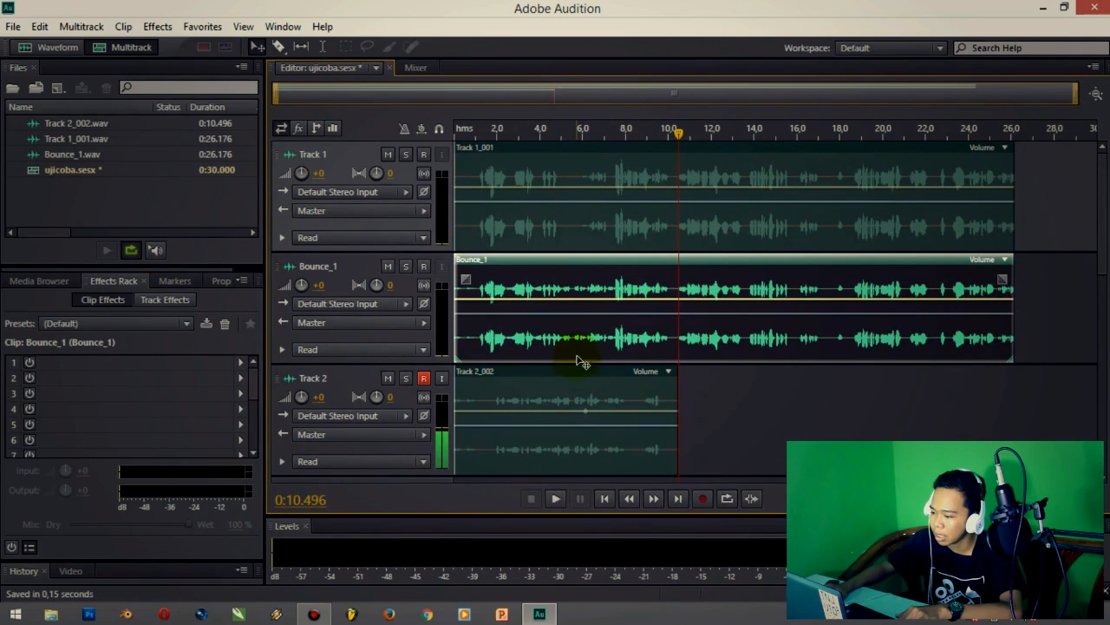
- Play the session from near its start to hear the original and bounced clips together, and stop it
click(564, 241)
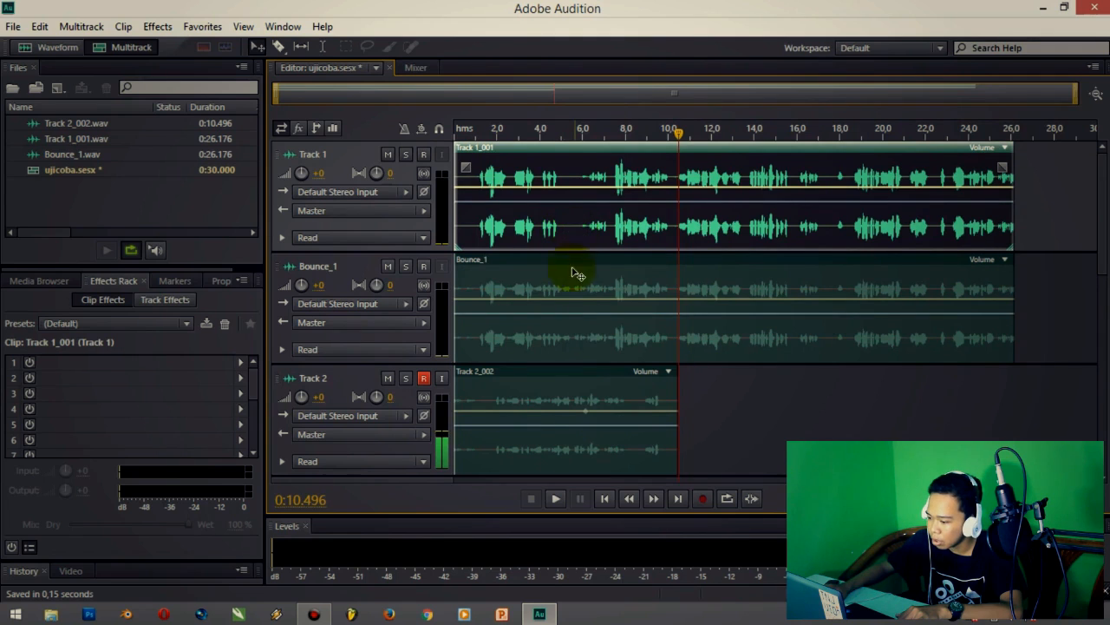
click(564, 388)
click(468, 131)
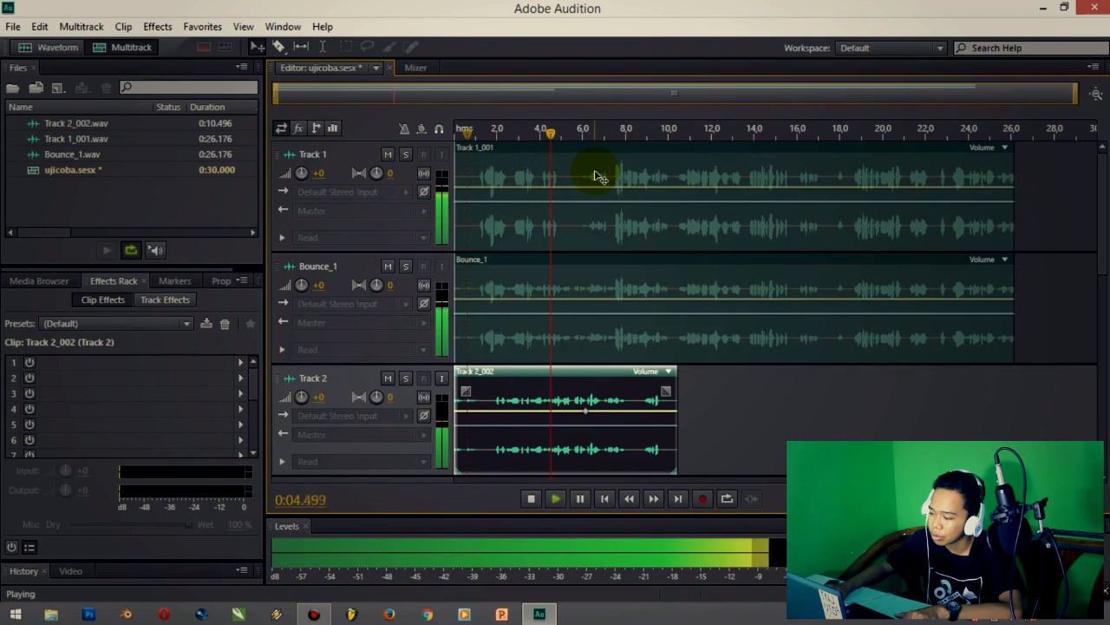
key(space)
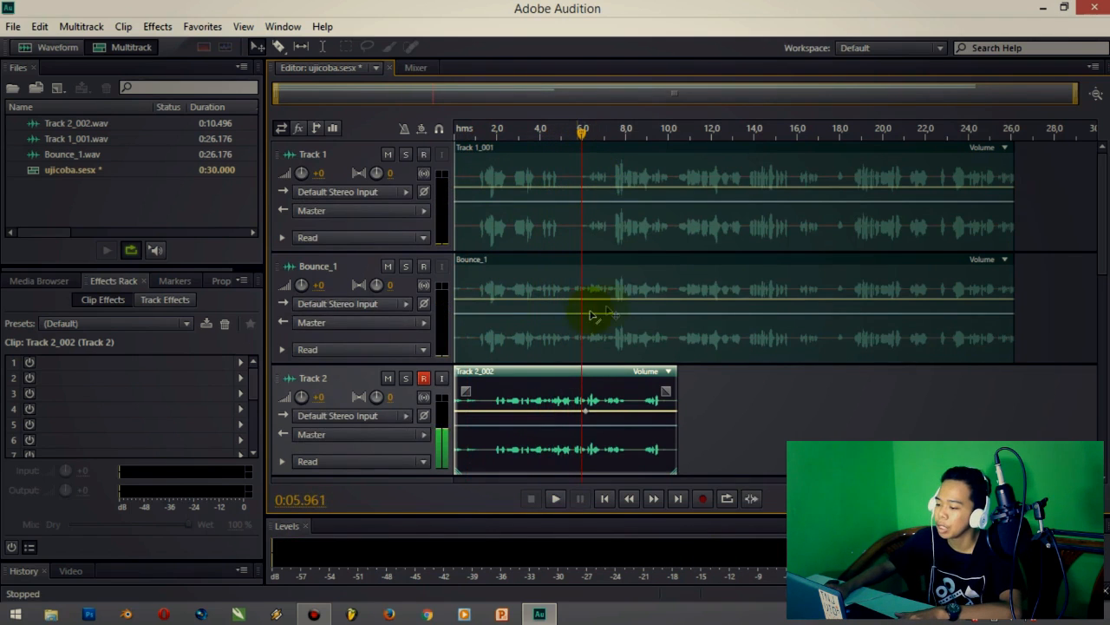
- Open the Bounce_1 clip in the waveform editor and place the playhead at about 2.2 seconds
click(590, 315)
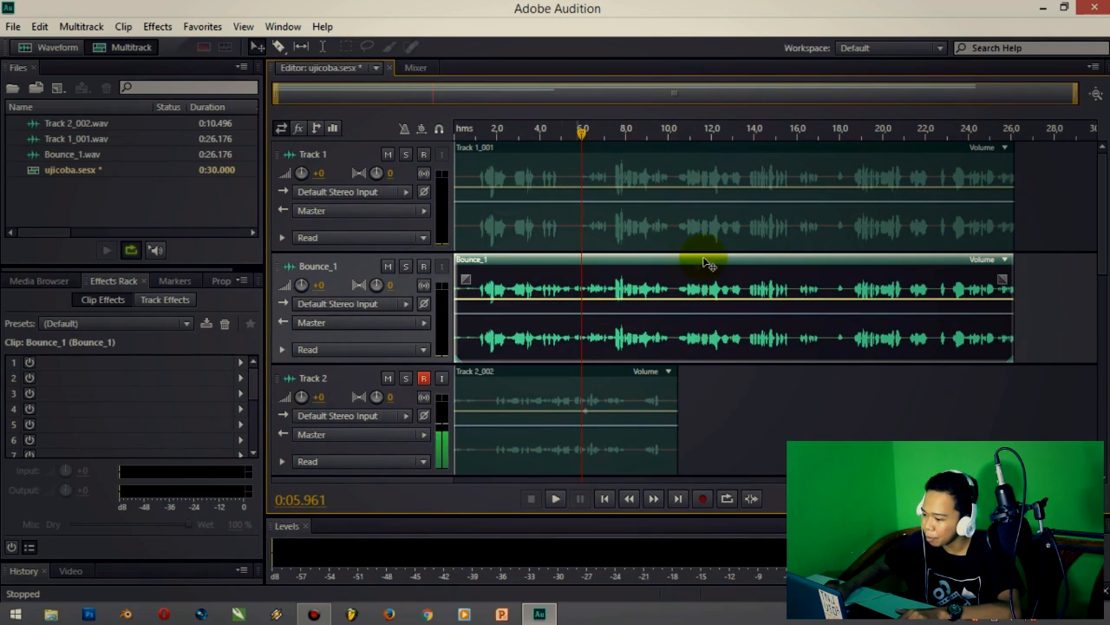
double_click(649, 289)
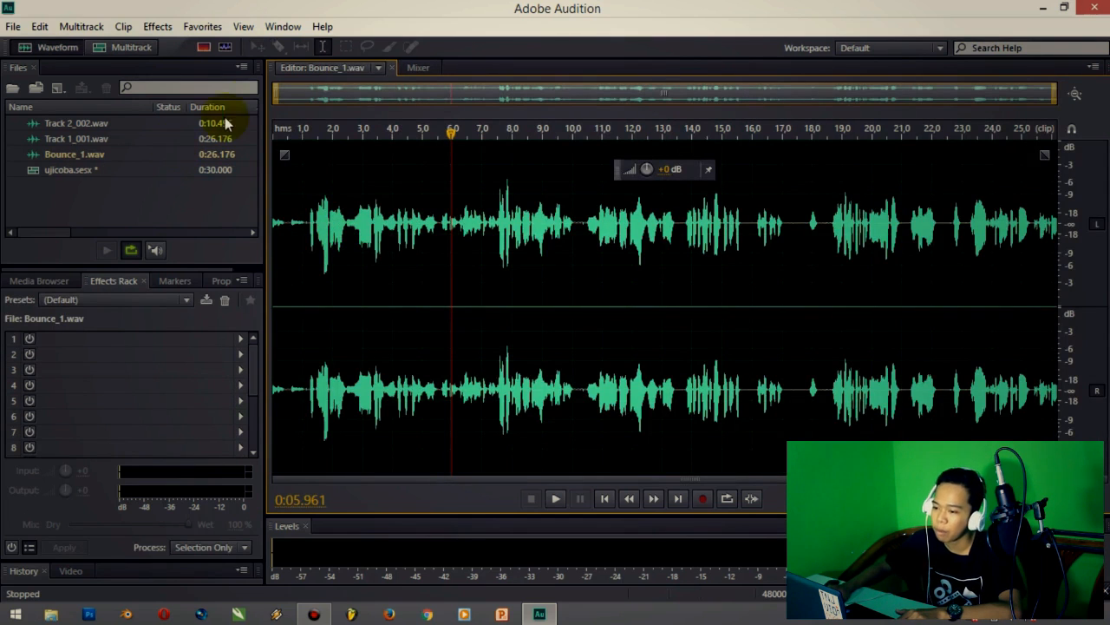
click(272, 136)
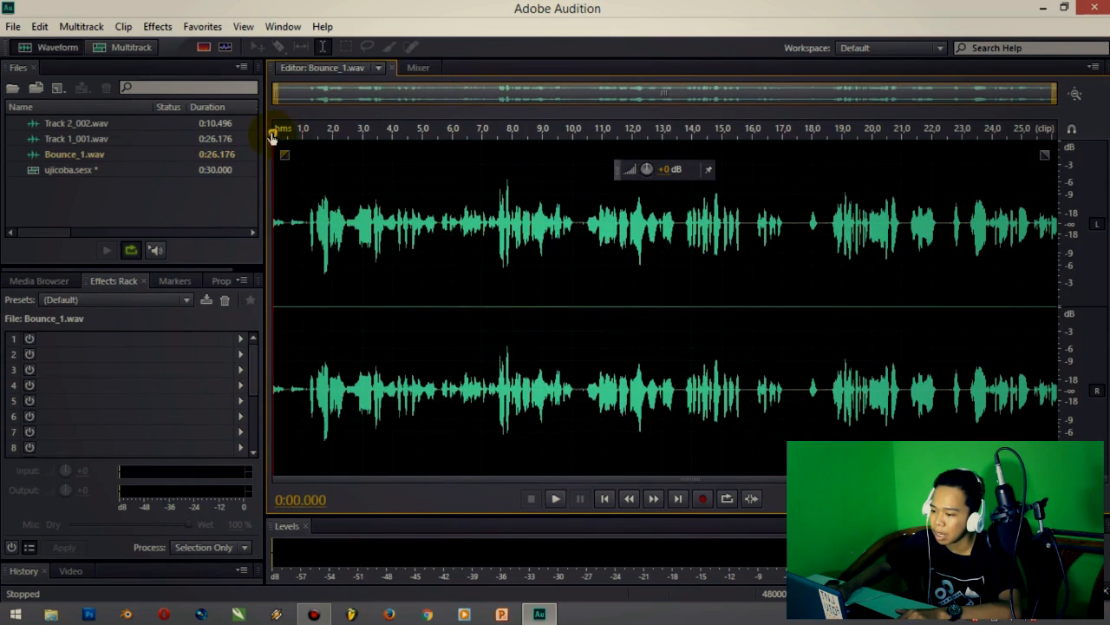
click(295, 135)
click(346, 136)
click(340, 136)
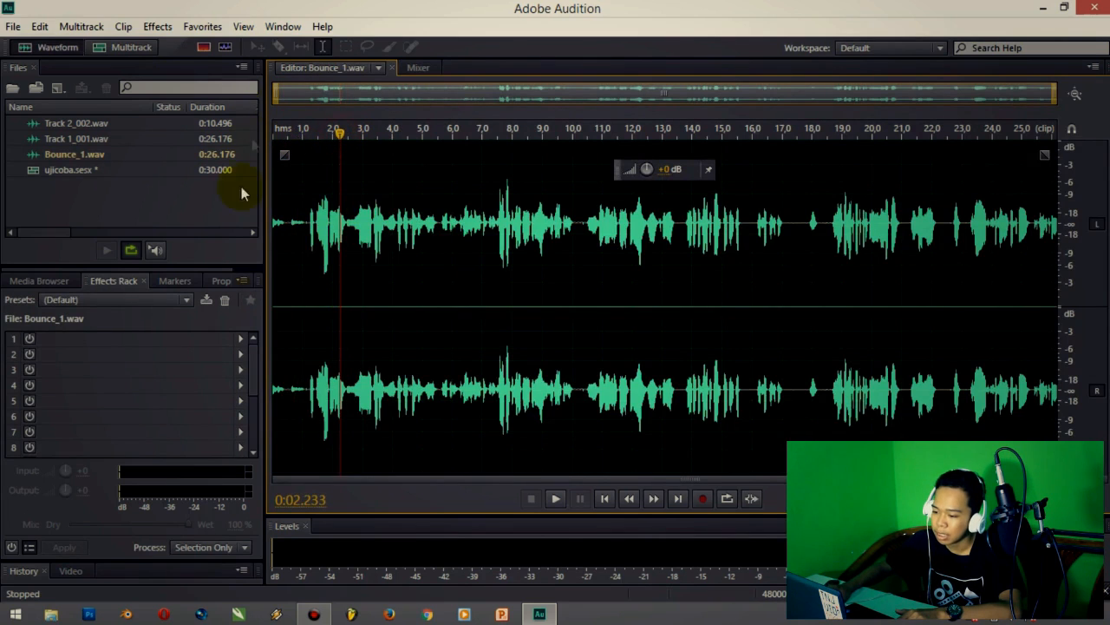
- Examine the effect categories offered for the first effects rack slot, and place the playhead at about 9.5 seconds
click(239, 338)
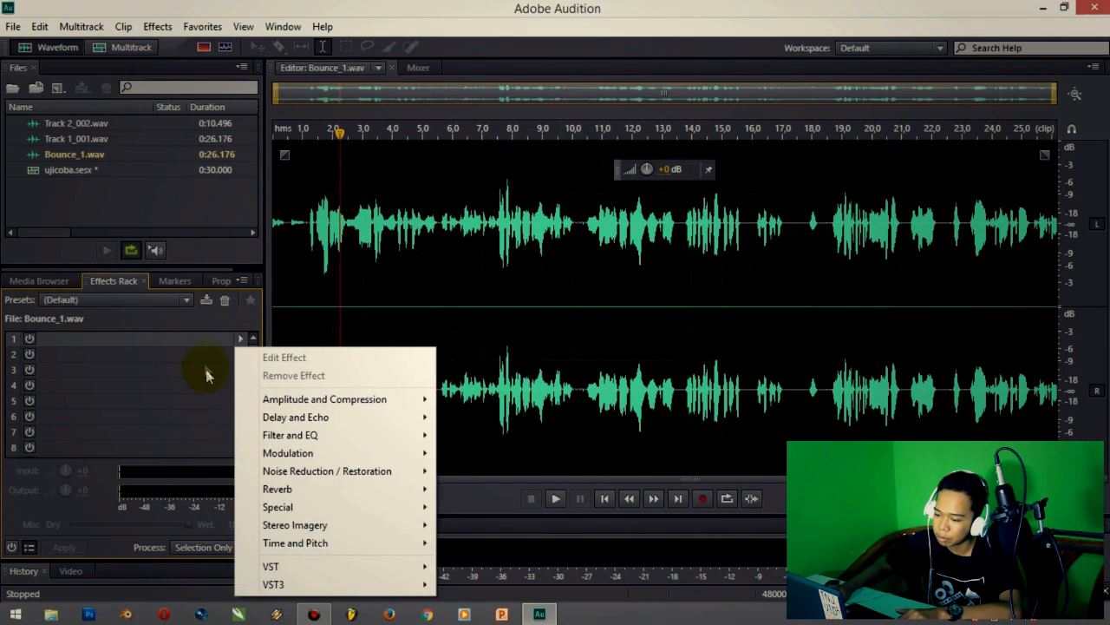
click(215, 338)
click(227, 384)
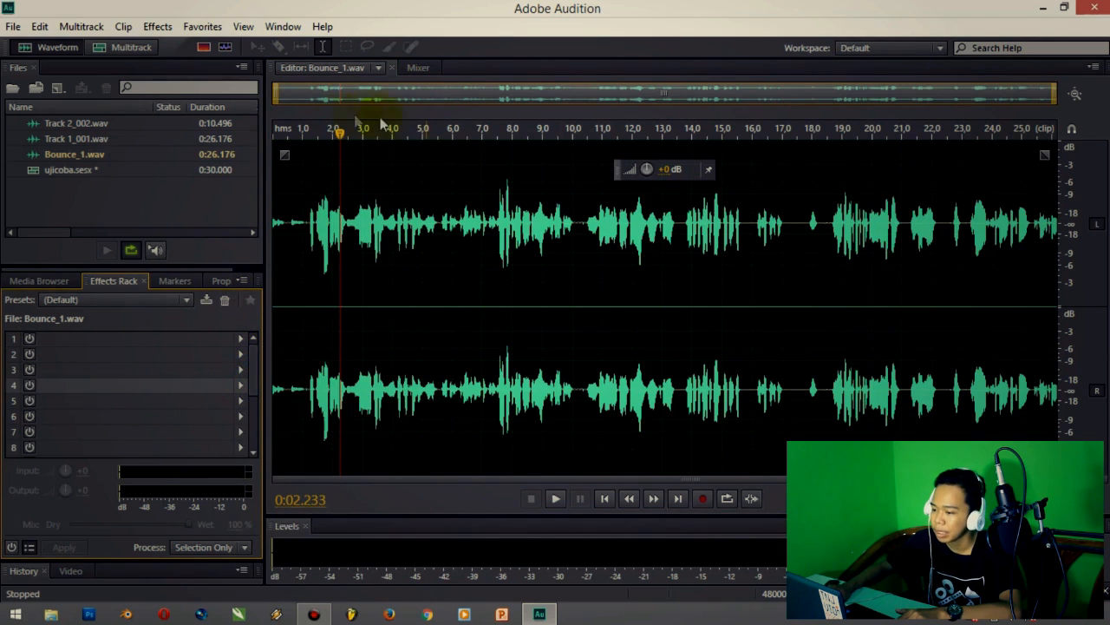
click(556, 130)
click(810, 130)
click(557, 132)
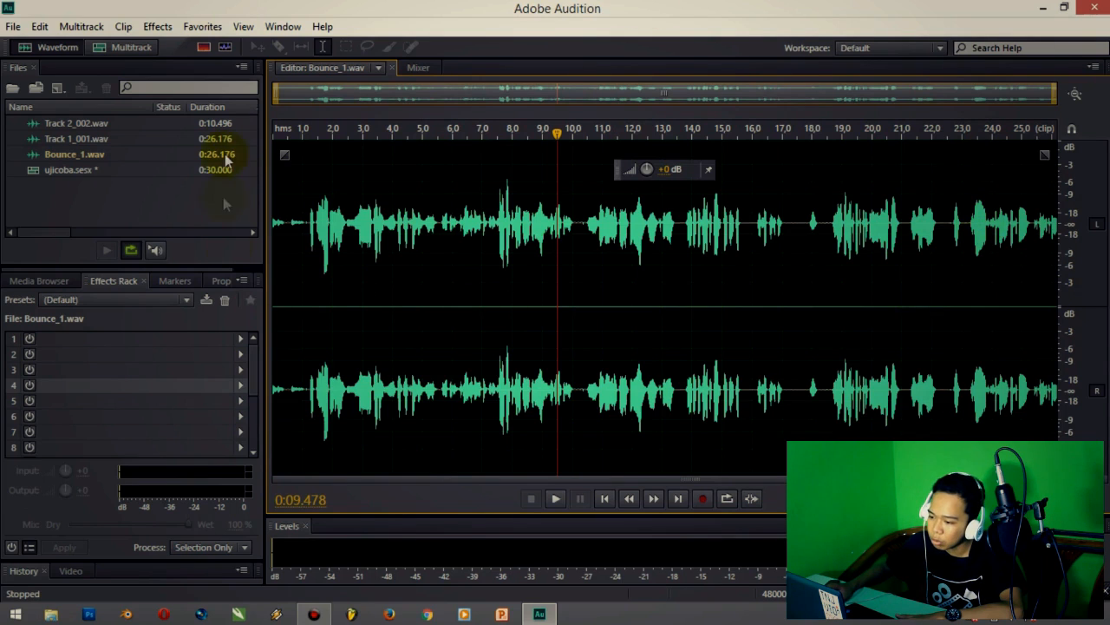
- Open the file export settings for the Bounce_1 waveform, keeping F: as the location and MP3 Audio as the format
click(11, 28)
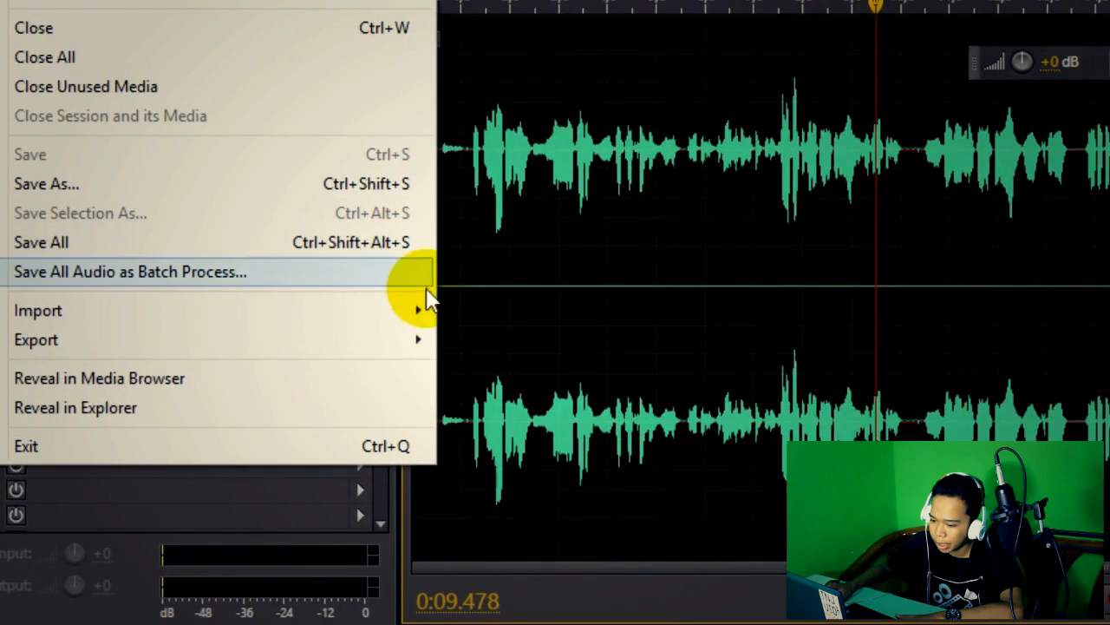
mouse_move(271, 343)
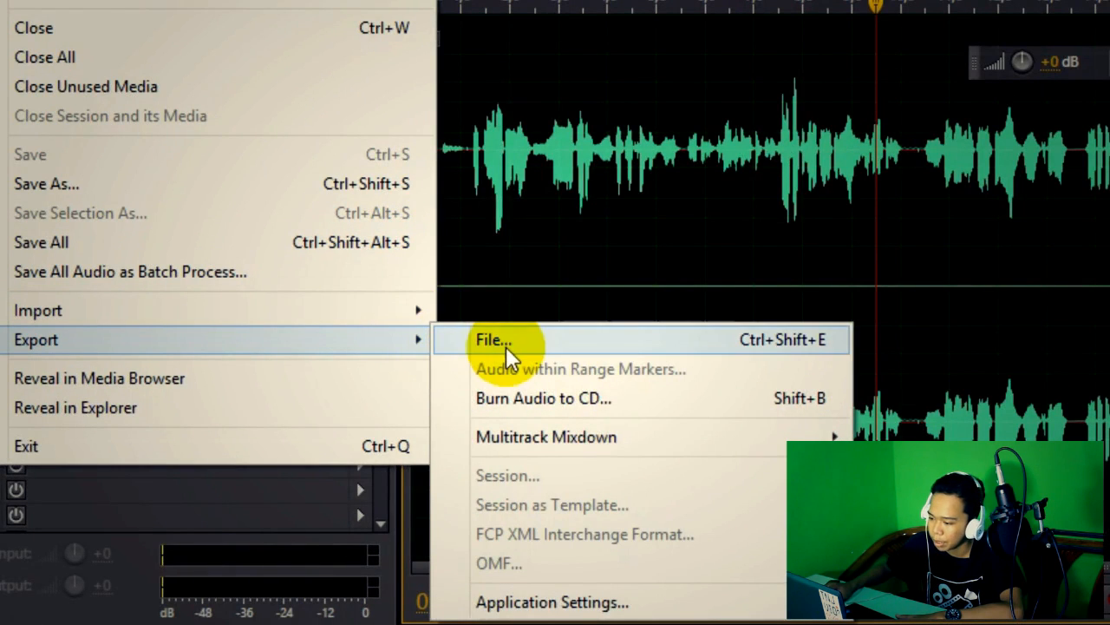
click(510, 347)
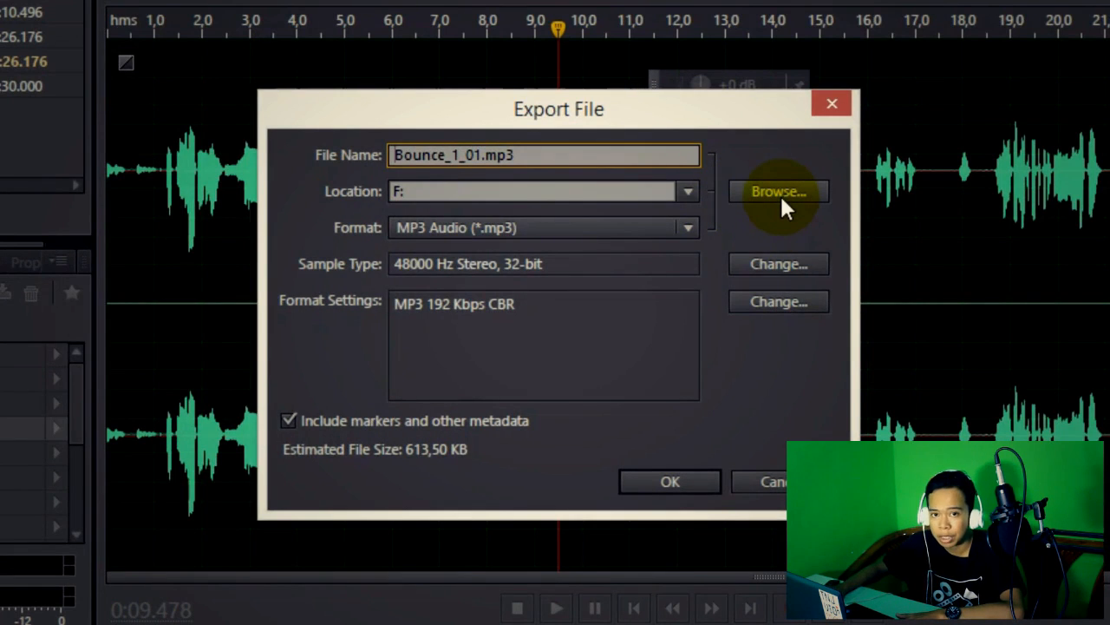
click(475, 197)
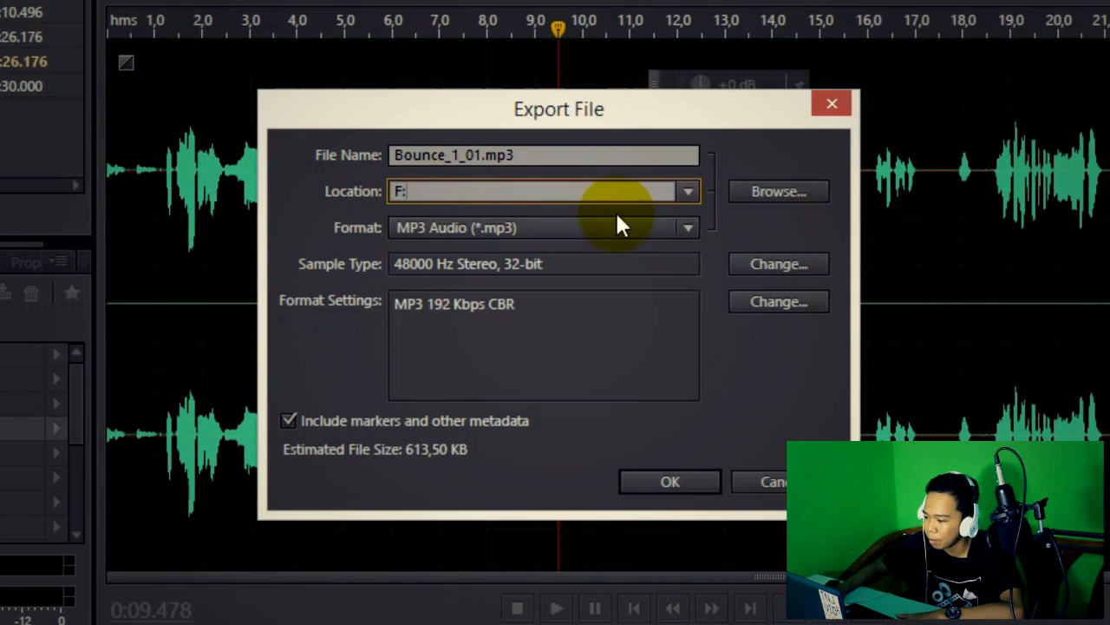
click(687, 191)
click(687, 190)
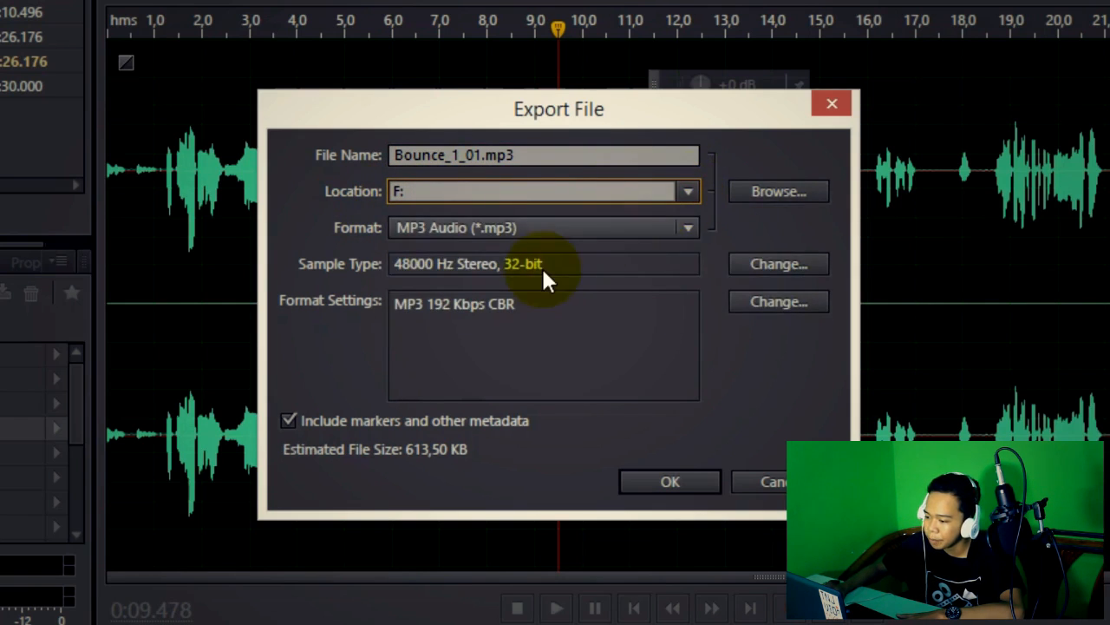
click(686, 228)
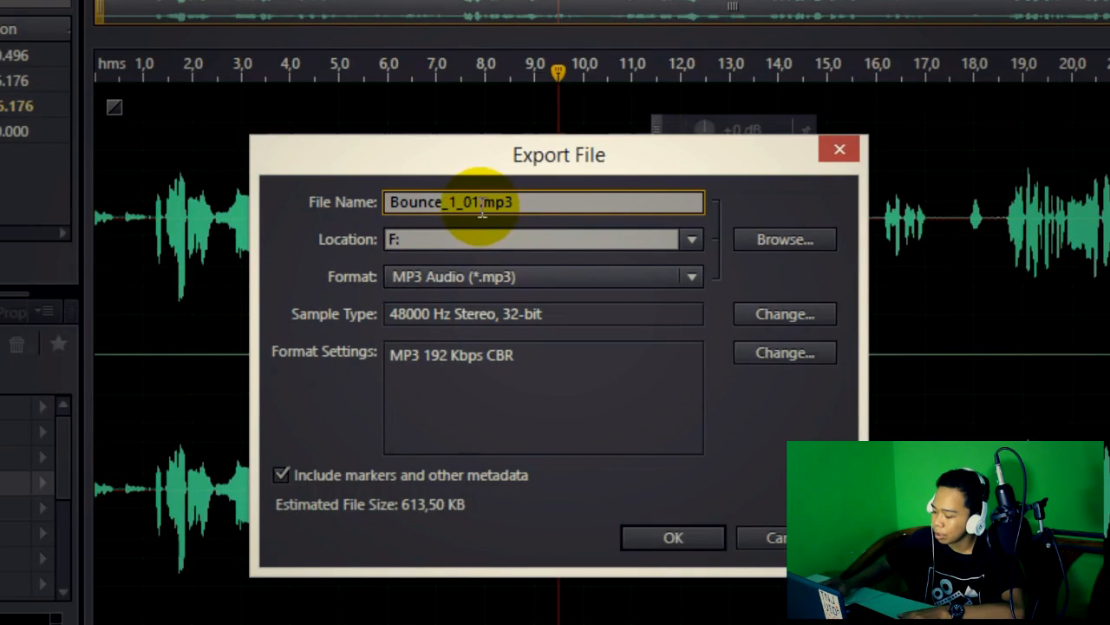
- Name the export file coba.mp3 and export it with the current sample type and MP3 settings
click(481, 208)
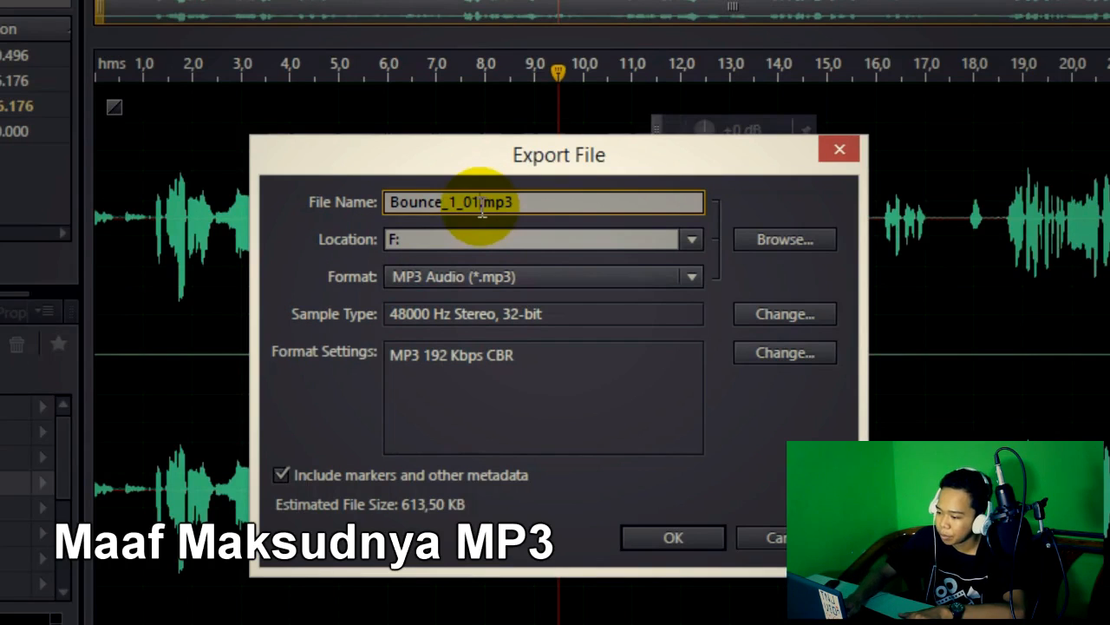
key(BackSpace)
key(BackSpace)
key(BackSpace)
key(BackSpace)
key(BackSpace)
key(BackSpace)
key(BackSpace)
key(BackSpace)
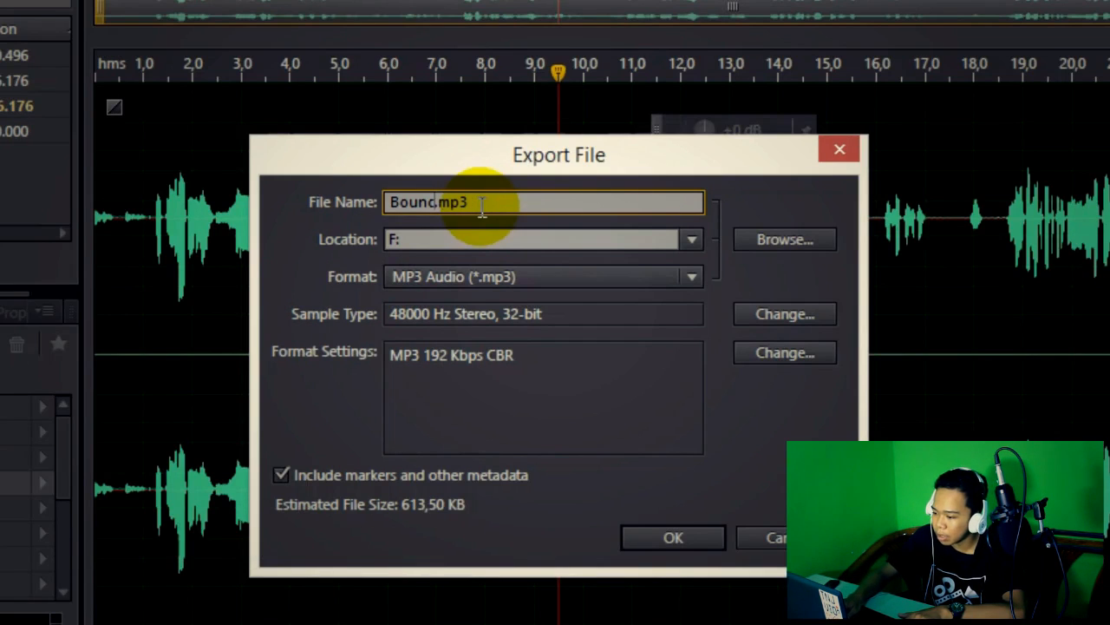
text(coba)
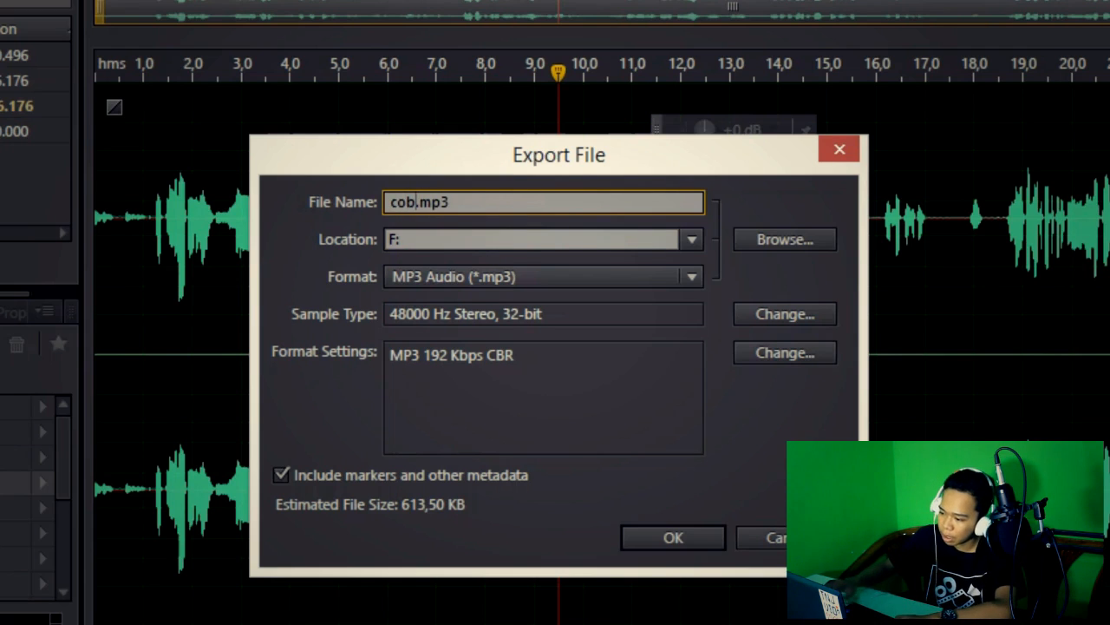
click(425, 317)
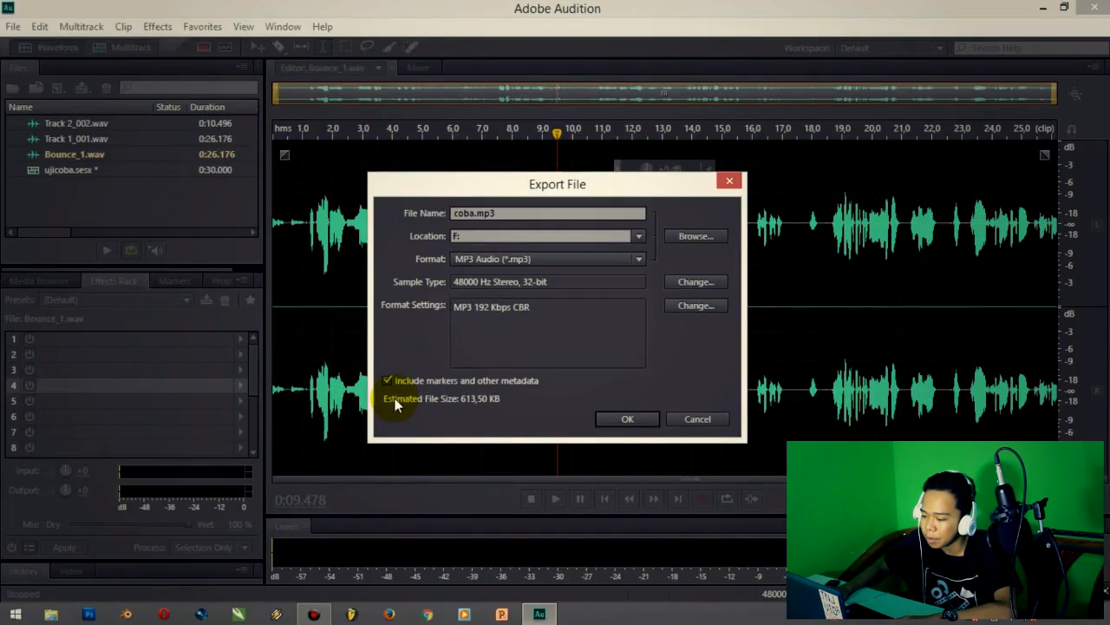
click(619, 417)
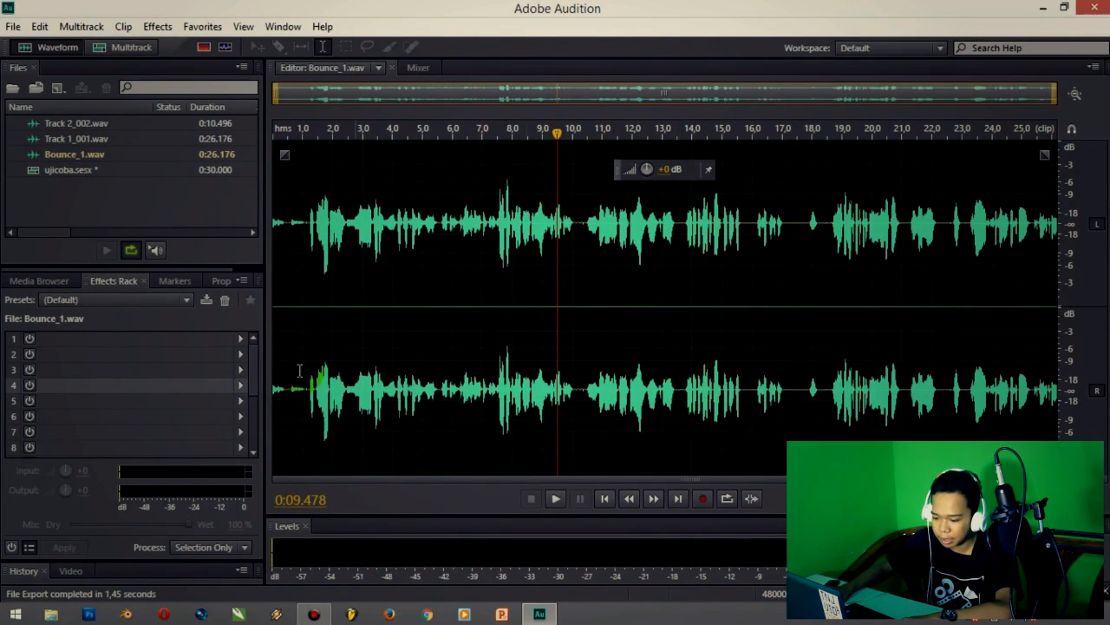
- Switch to File Explorer, play the exported coba file from the F: drive in Winamp, and pause the playback
click(51, 614)
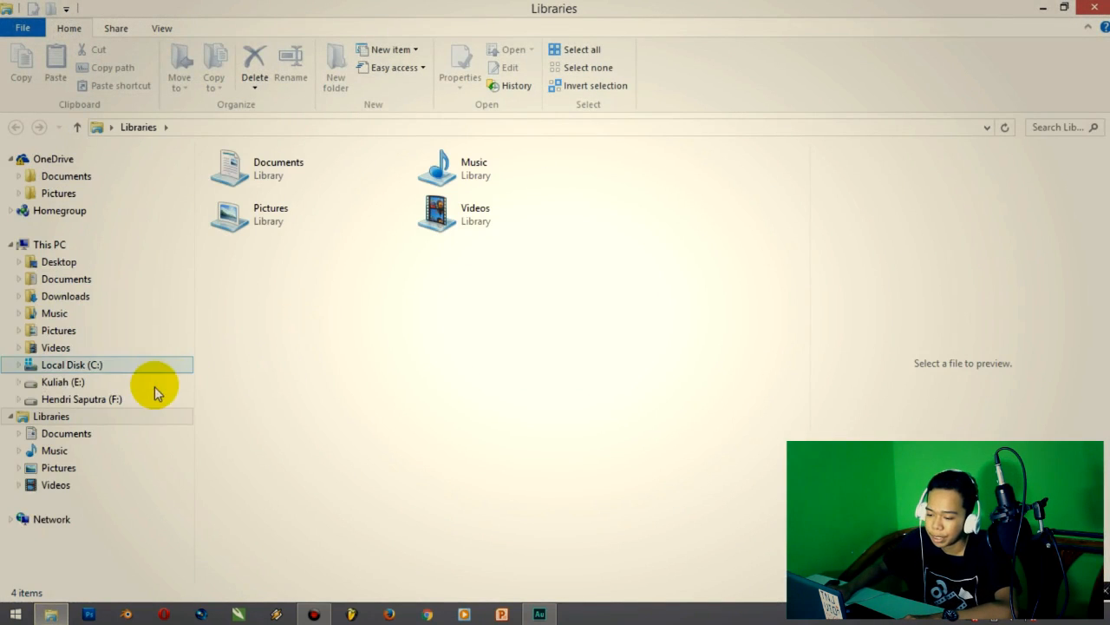
click(153, 399)
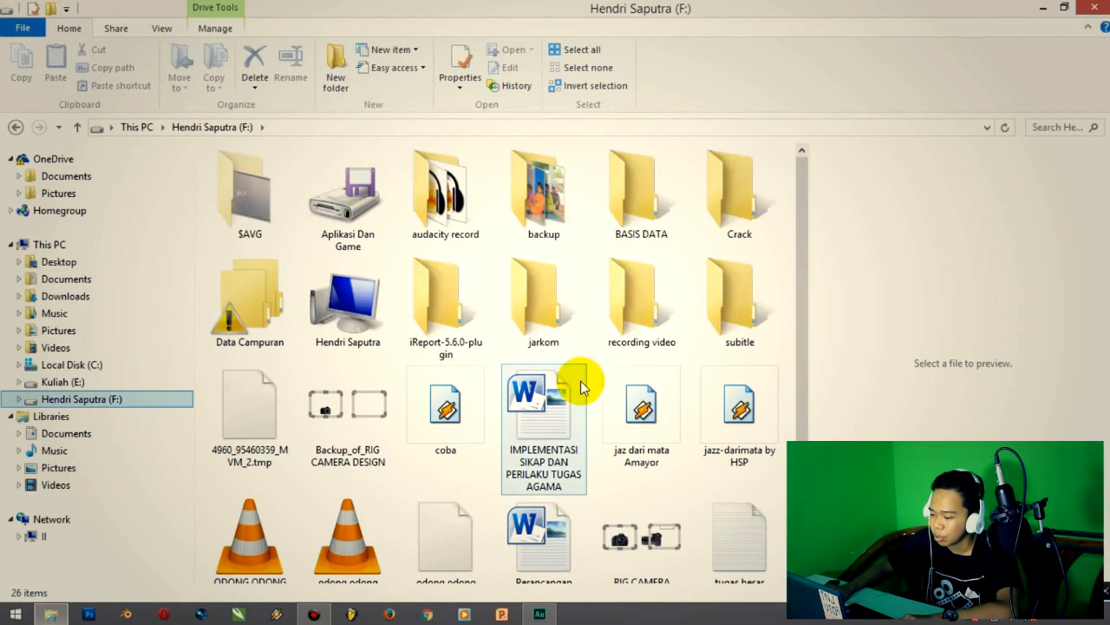
double_click(443, 404)
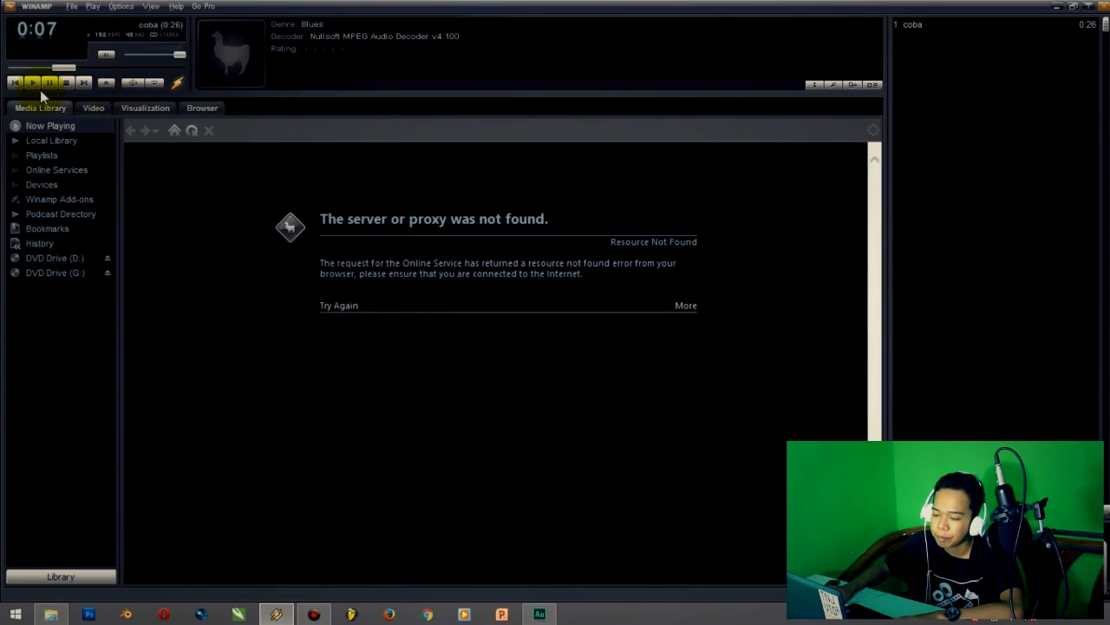
click(57, 88)
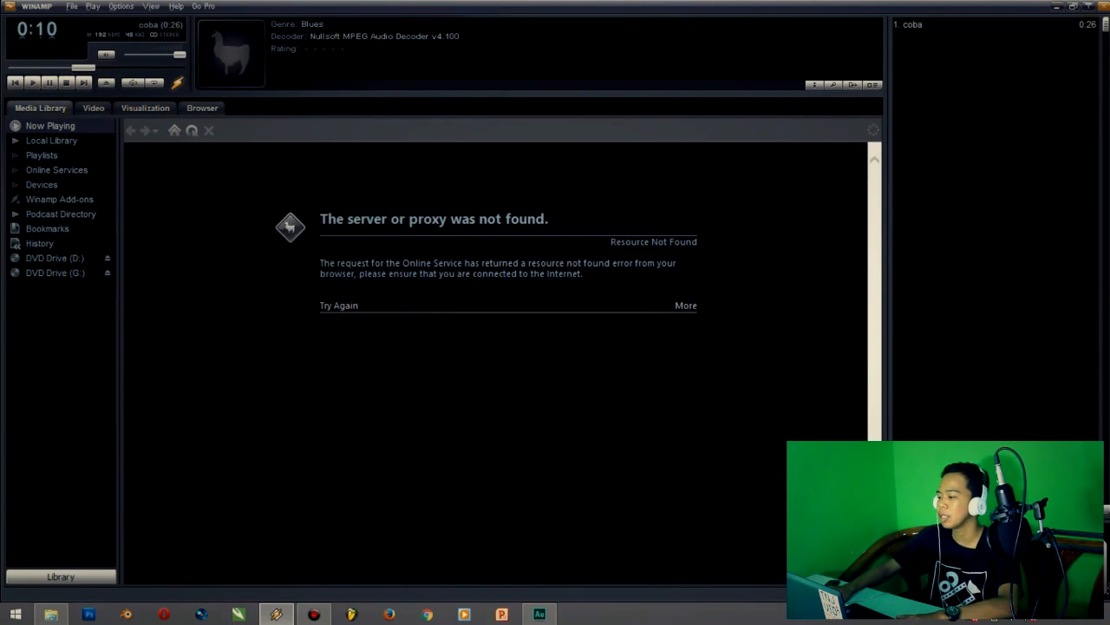